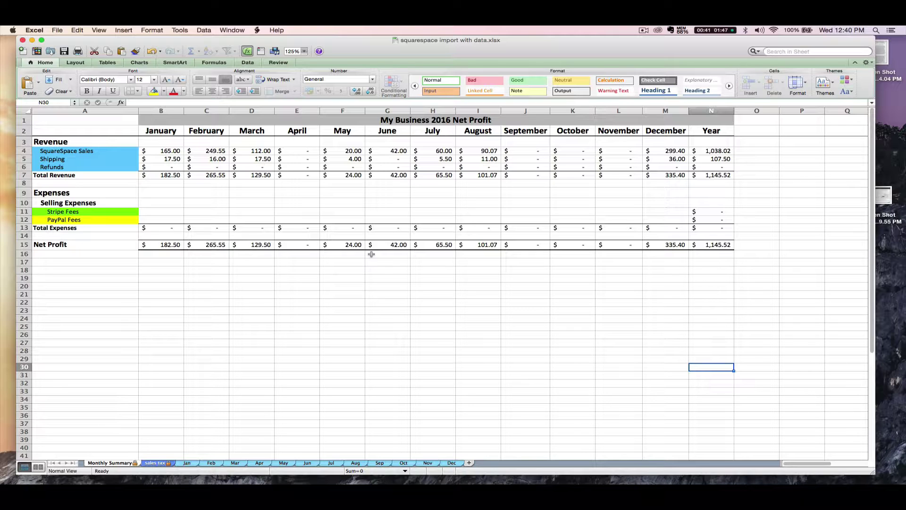
key(Up)
key(Up)
key(Up)
key(Up)
key(Up)
key(Up)
key(Up)
key(Up)
key(Up)
key(Up)
key(Up)
key(Up)
key(Up)
key(Up)
key(Up)
key(Left)
key(Left)
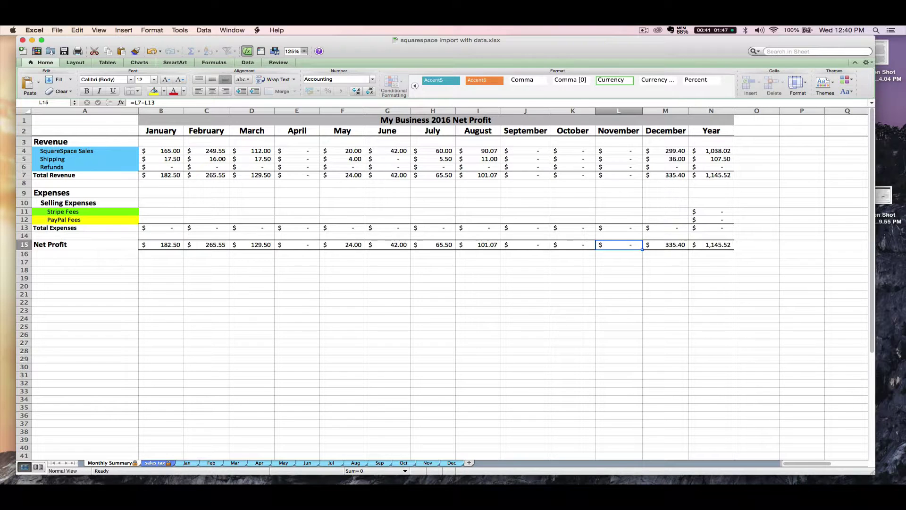
Step: Switch to Safari and compare Squarespace's website and online store plans, including their sales transaction fees
key(super+Tab)
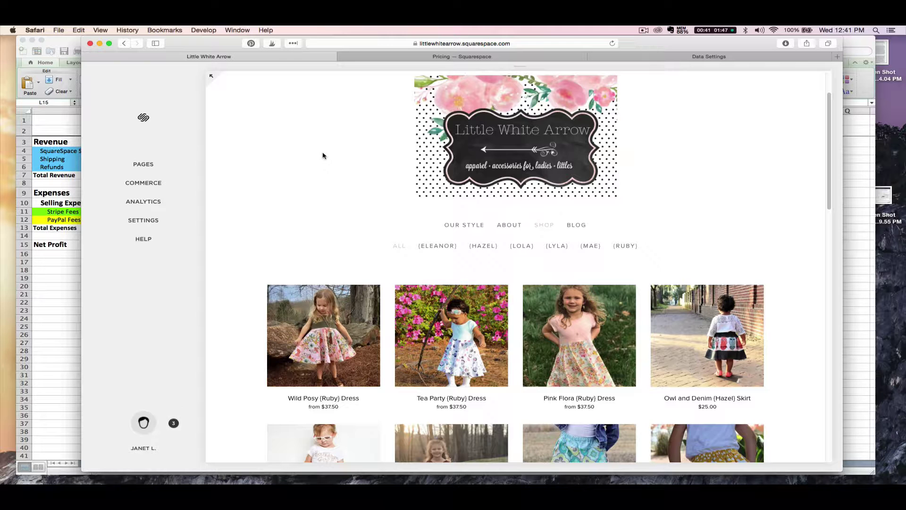
click(373, 56)
click(413, 102)
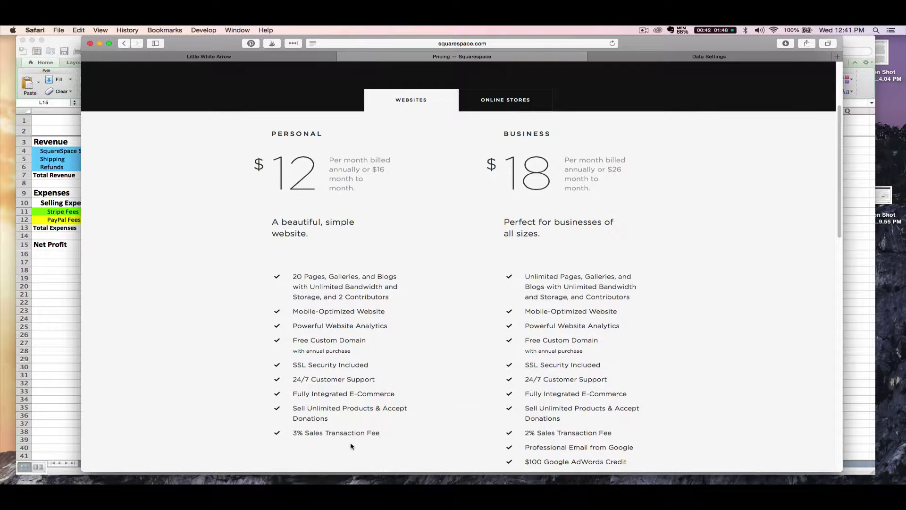
scroll(472, 432, down, 1)
mouse_move(519, 426)
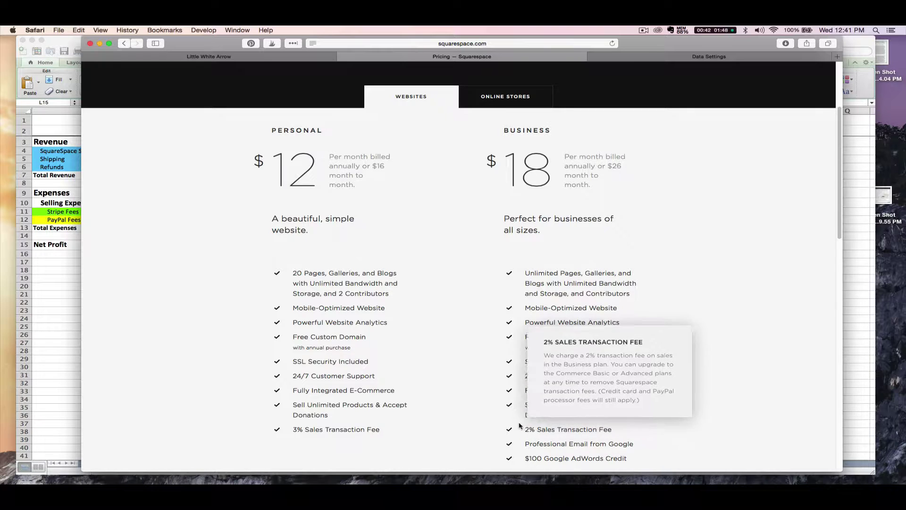
scroll(444, 403, up, 5)
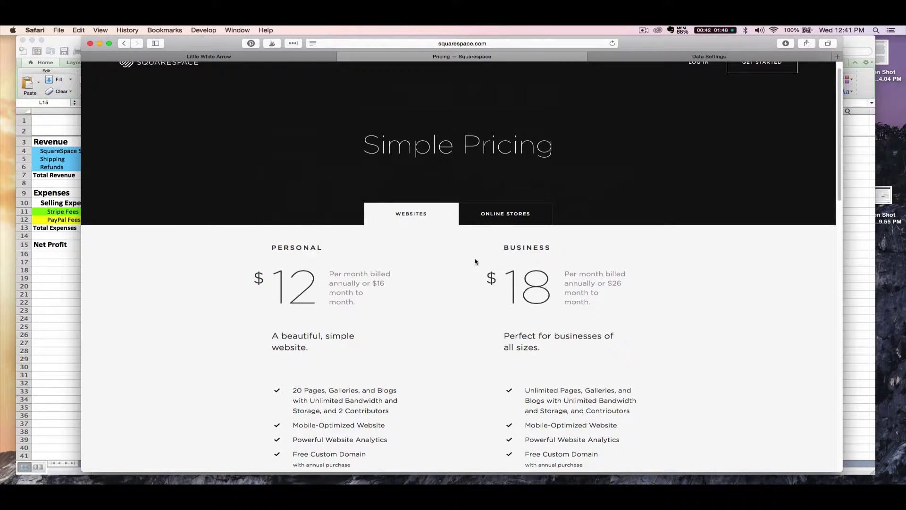
click(486, 217)
scroll(447, 300, down, 3)
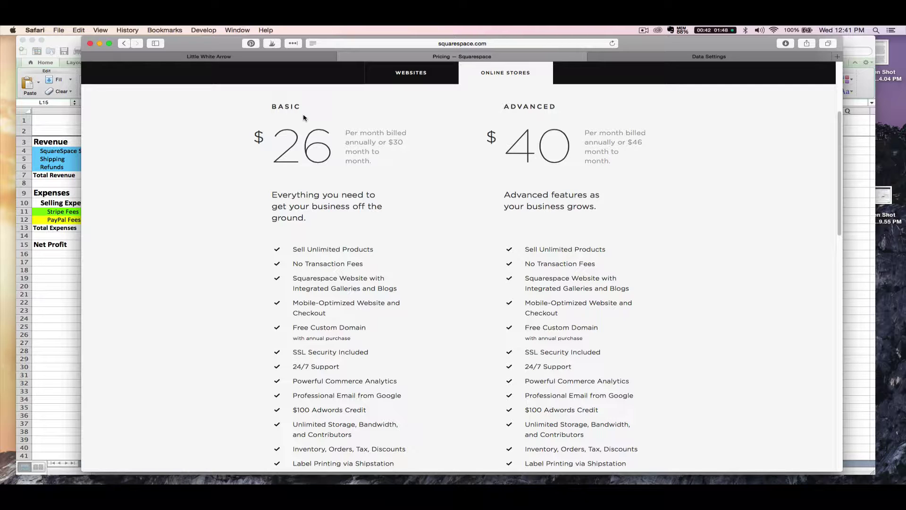
Step: Start a CSV export from the Little White Arrow store's orders list, excluding pending orders
click(267, 63)
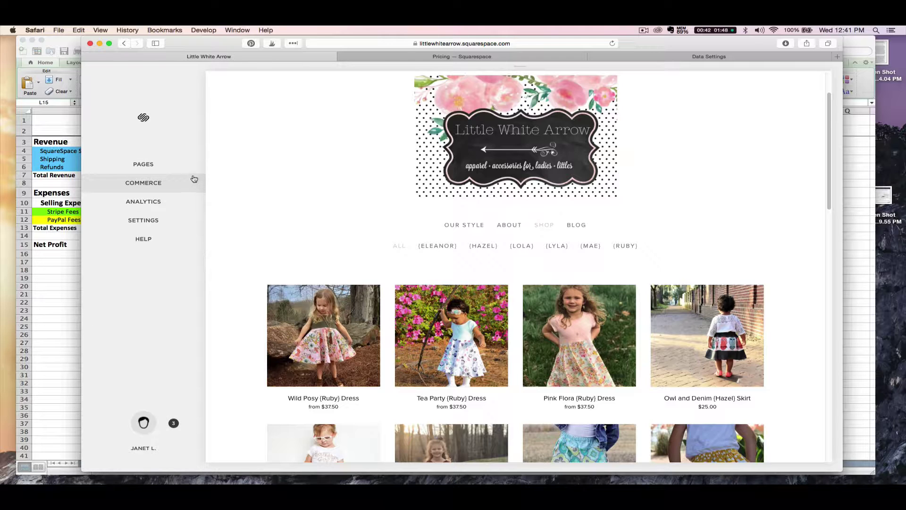
click(136, 186)
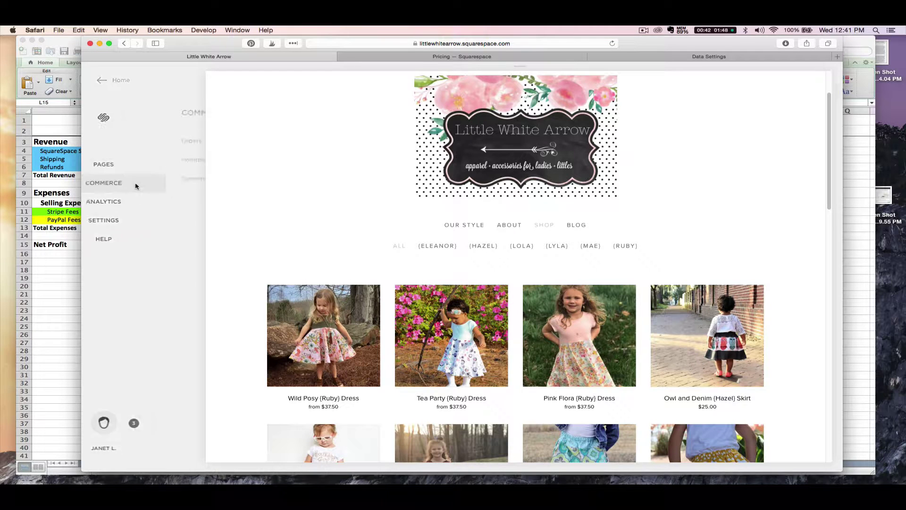
click(112, 141)
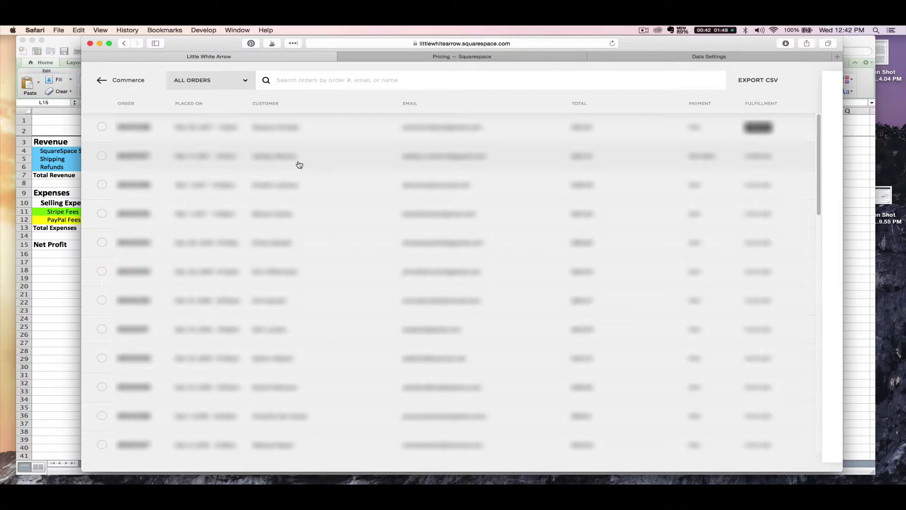
click(770, 83)
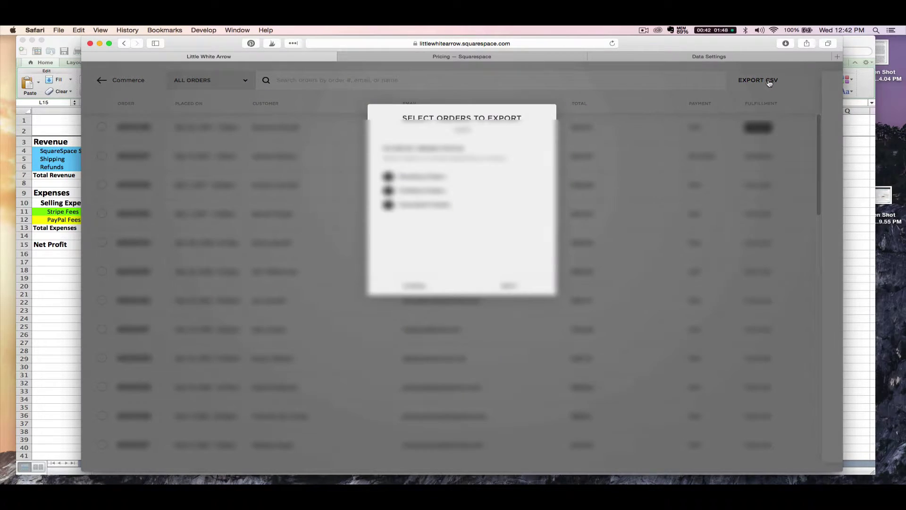
click(389, 178)
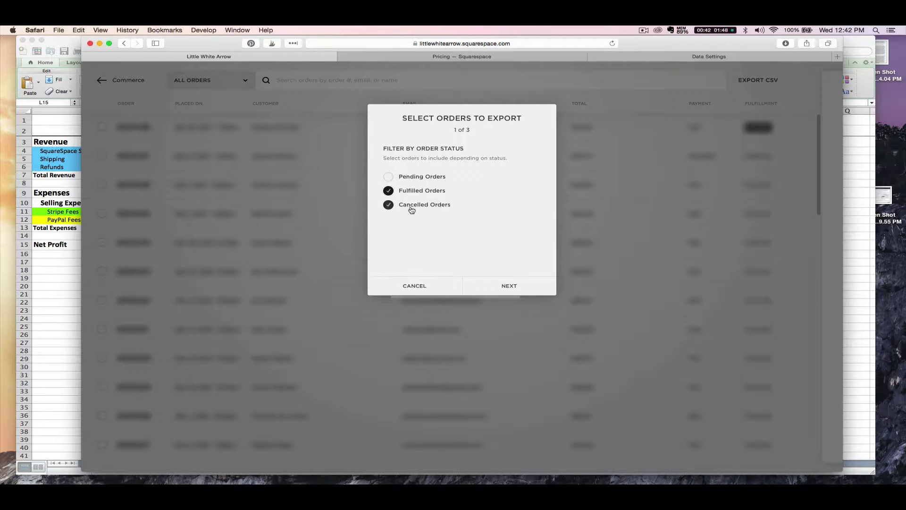
click(509, 287)
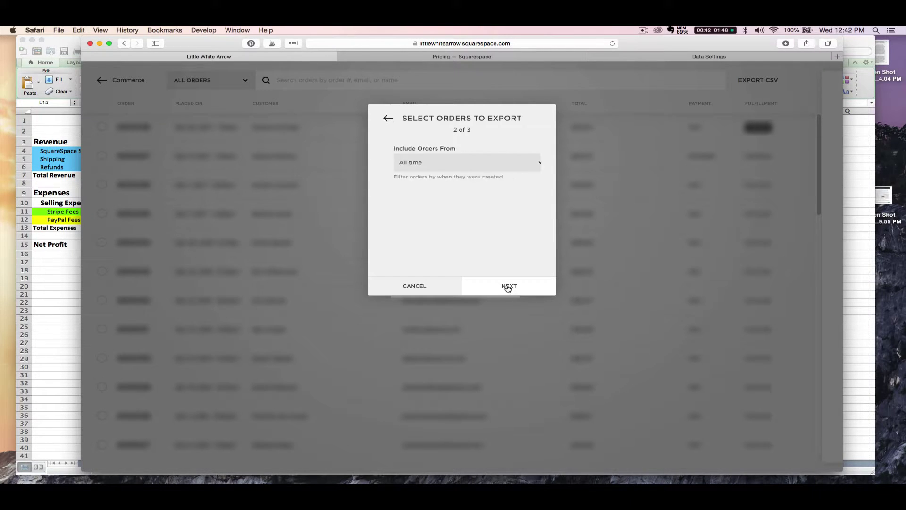
Step: Limit the export to a specific date range with the start date 12/01/16
click(493, 169)
click(491, 172)
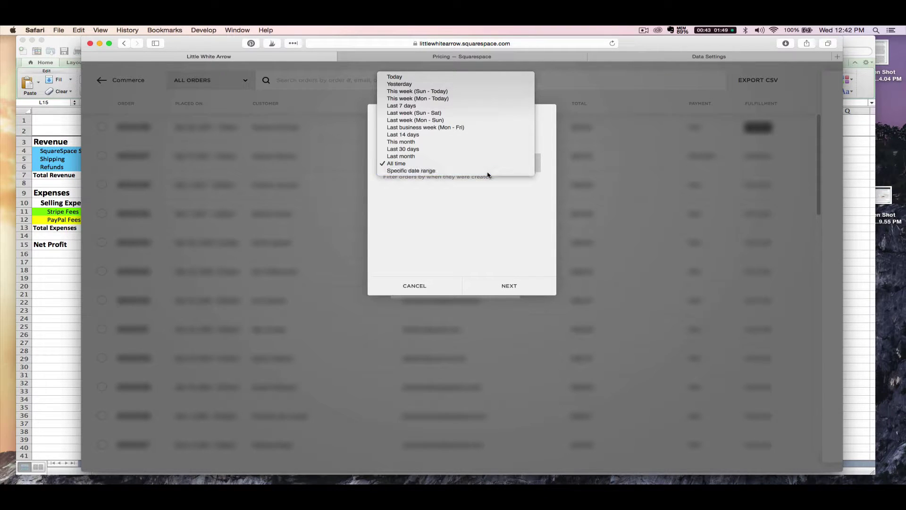
click(434, 201)
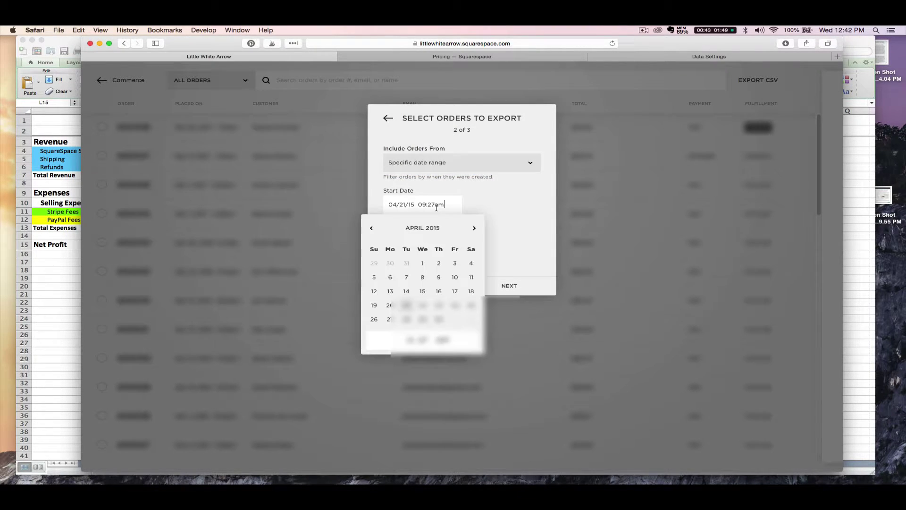
click(475, 229)
click(475, 229)
triple_click(475, 230)
triple_click(474, 230)
double_click(475, 229)
triple_click(475, 230)
double_click(474, 229)
double_click(475, 229)
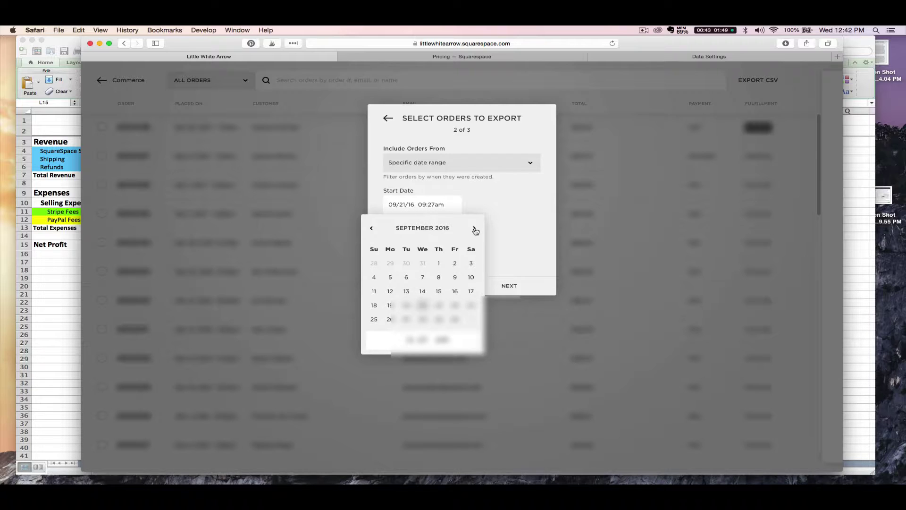
triple_click(474, 229)
click(438, 263)
click(529, 205)
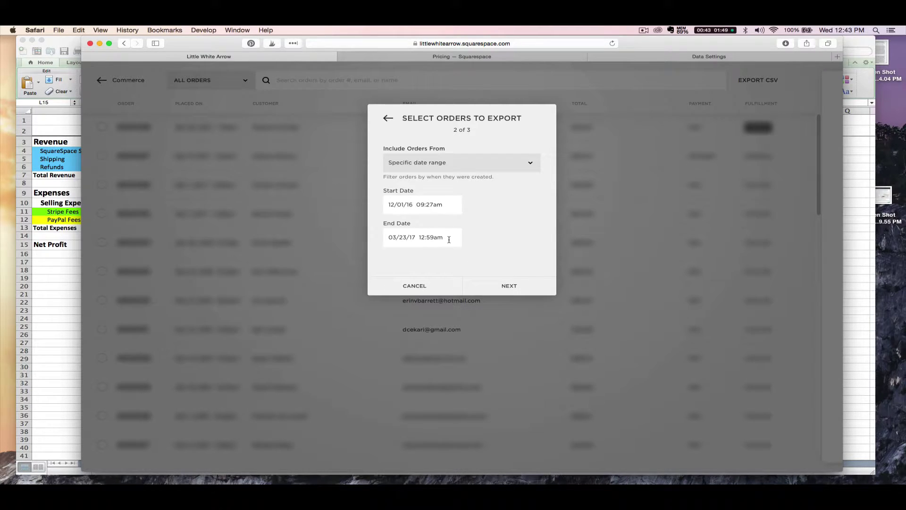
Step: Set the export's end date to 12/31/16 and continue to the final export page
click(449, 238)
double_click(373, 262)
click(372, 262)
click(372, 262)
click(470, 262)
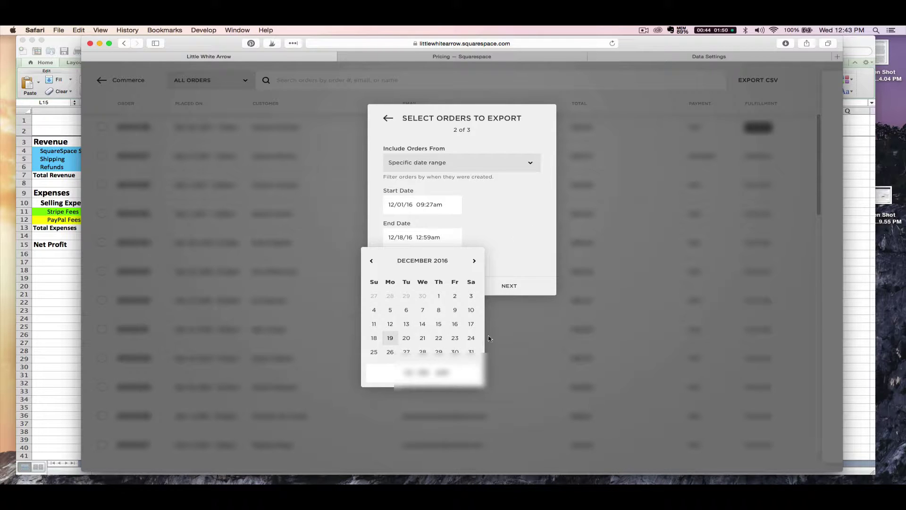
click(471, 351)
click(512, 285)
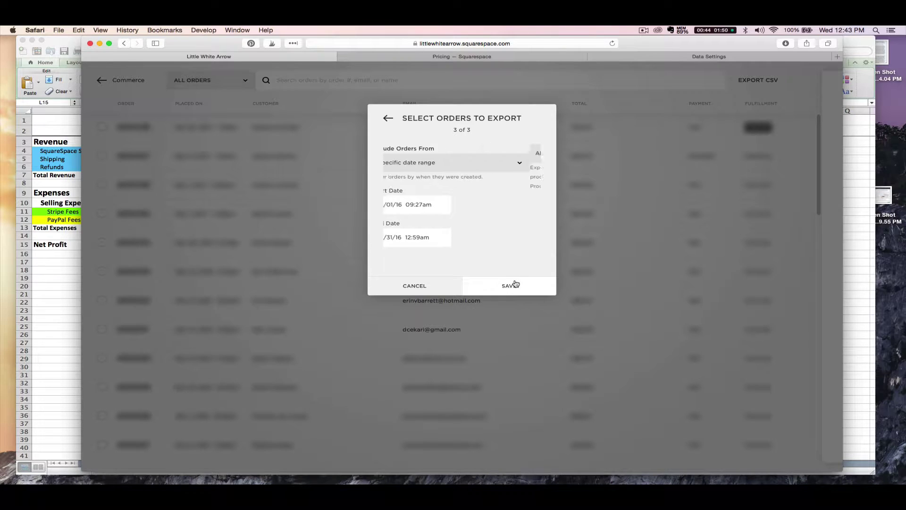
Step: Save the order export and open the downloaded orders-19.csv in Excel
click(505, 285)
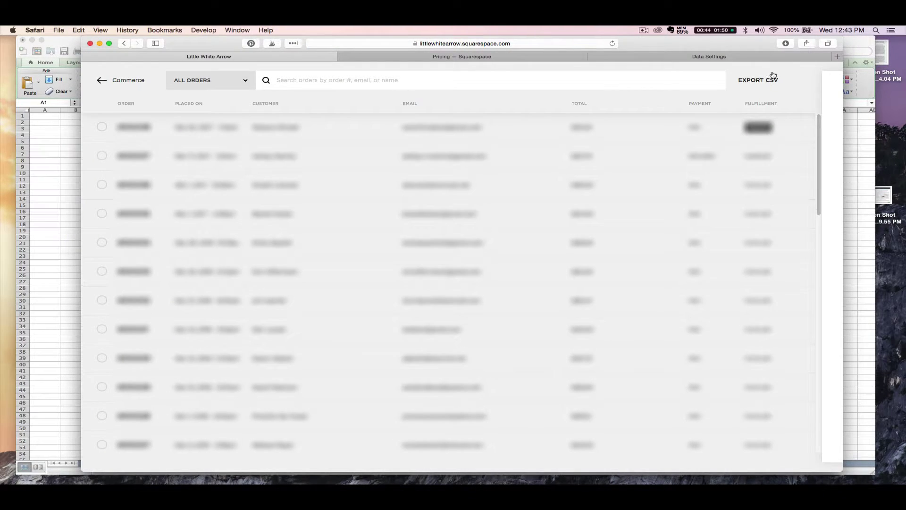
click(784, 45)
double_click(736, 78)
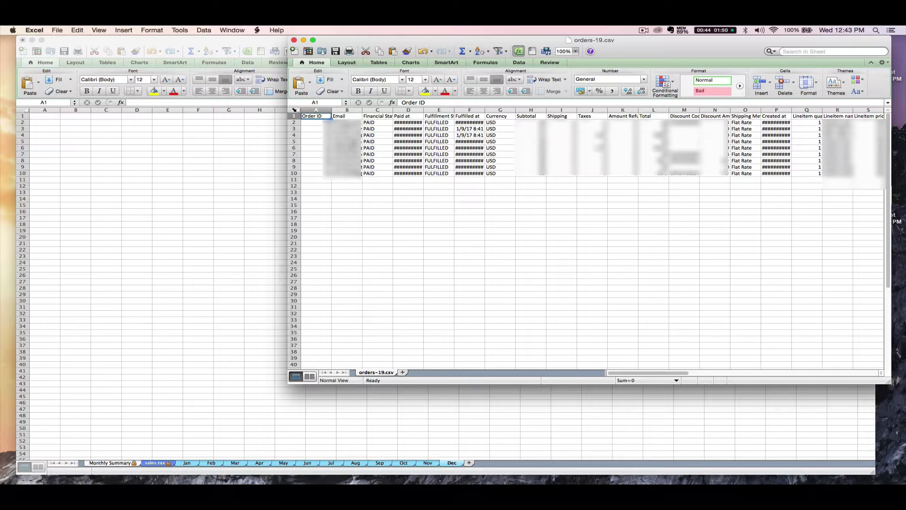
Step: Copy the entire contents of the orders-19.csv sheet
click(294, 110)
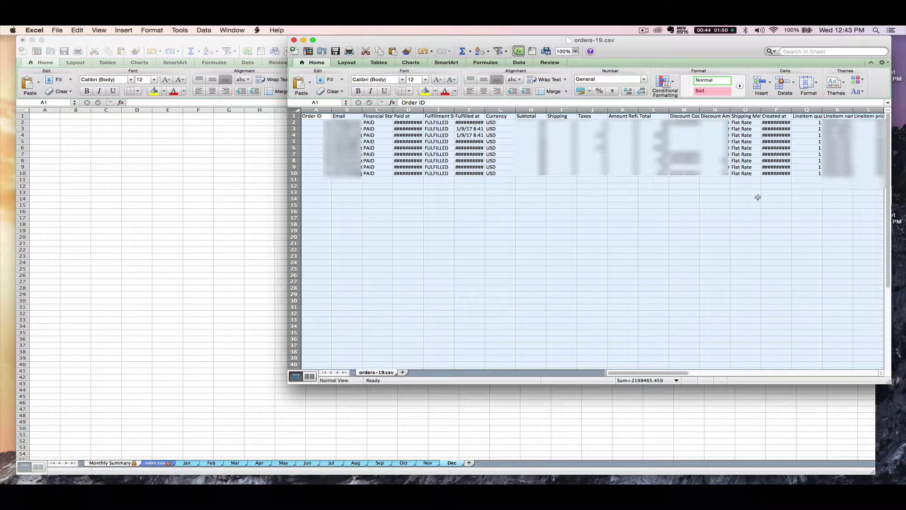
right_click(588, 153)
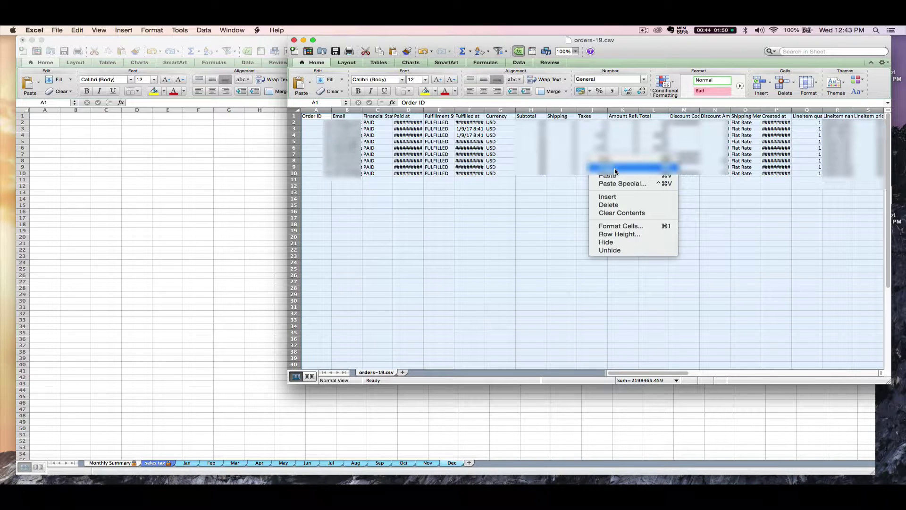
click(613, 168)
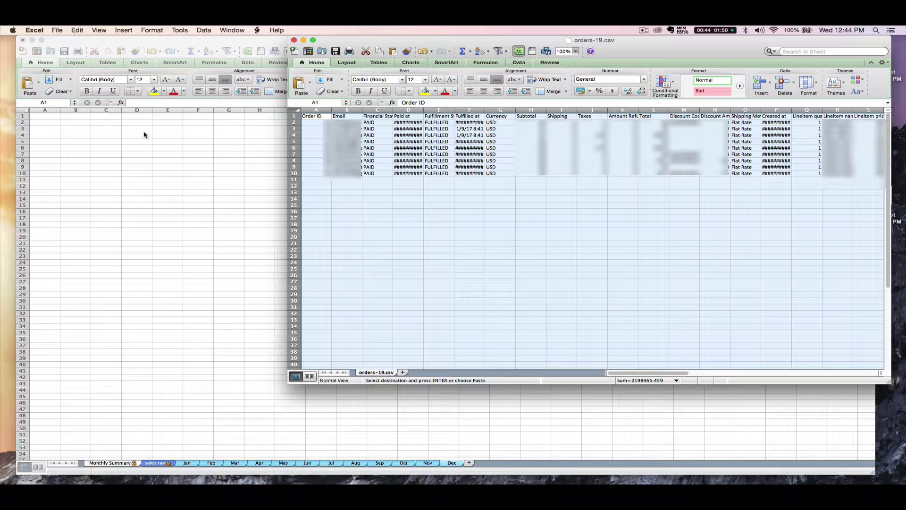
Step: Paste the copied orders over the whole Dec sheet of squarespace import with data.xlsx
click(126, 260)
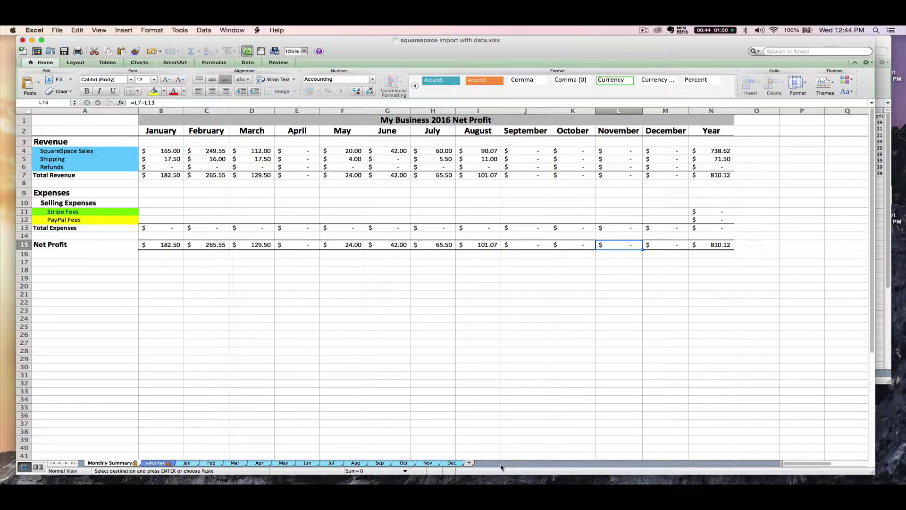
click(454, 463)
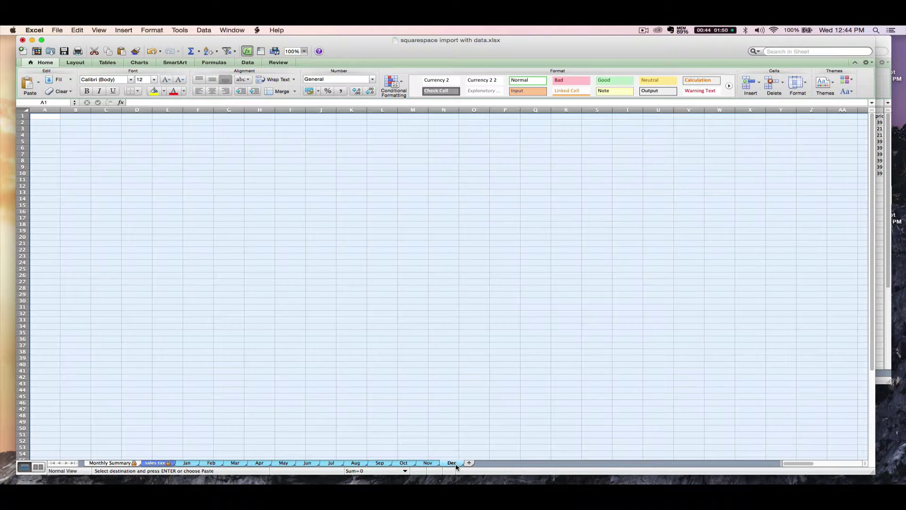
right_click(22, 108)
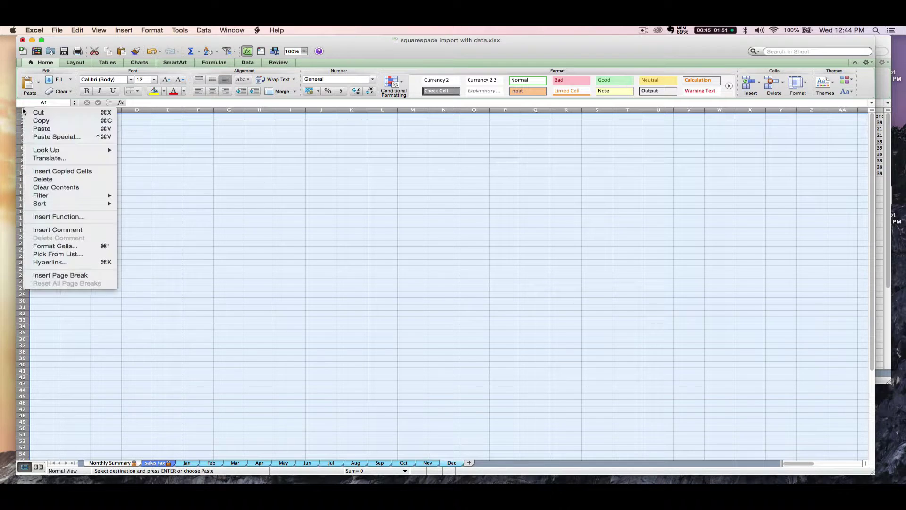
click(131, 148)
right_click(132, 148)
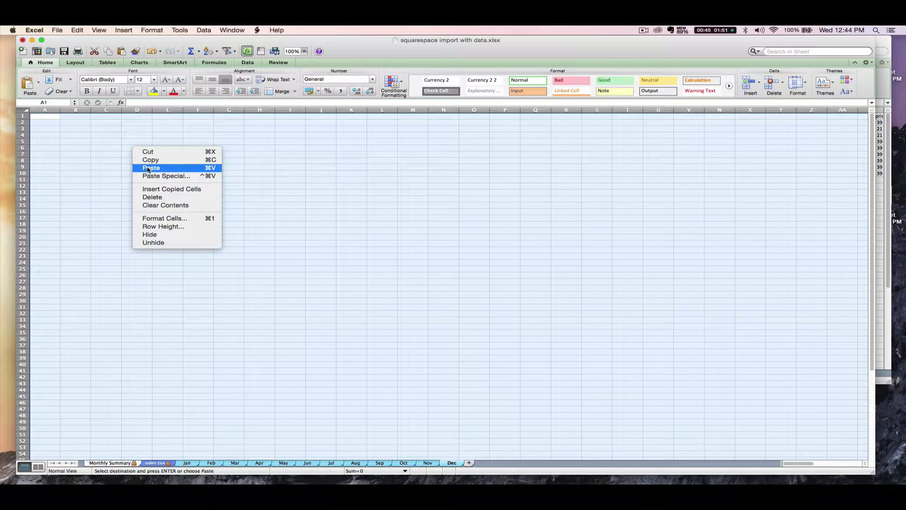
click(148, 167)
click(85, 33)
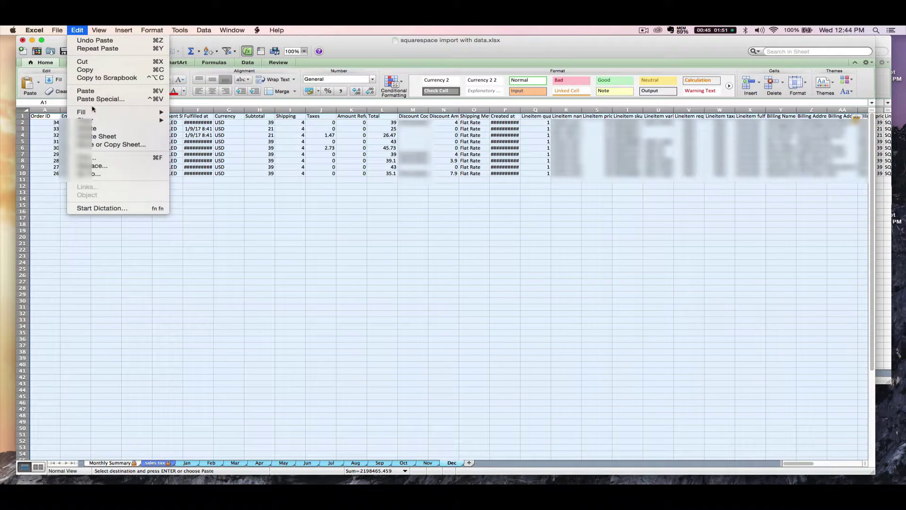
click(102, 89)
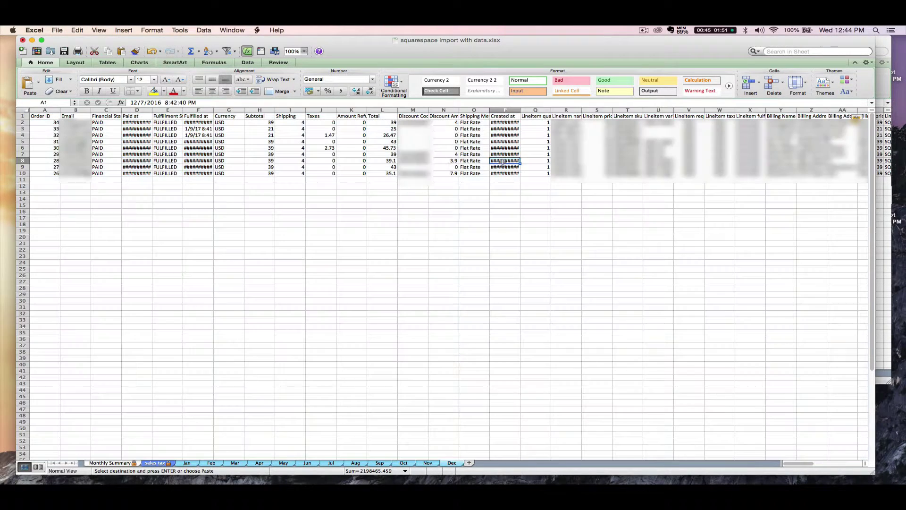
click(505, 161)
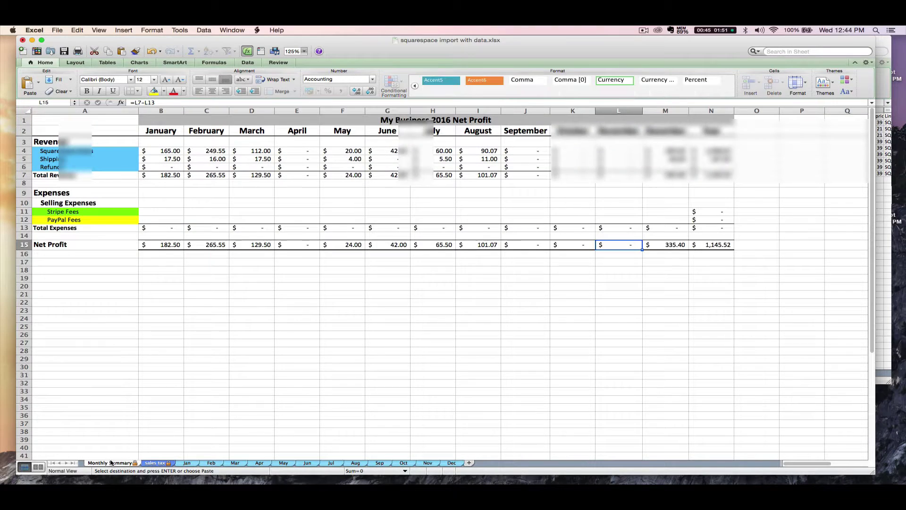
Step: Examine the December SquareSpace Sales, Shipping and Refunds formulas on the Monthly Summary sheet
click(104, 464)
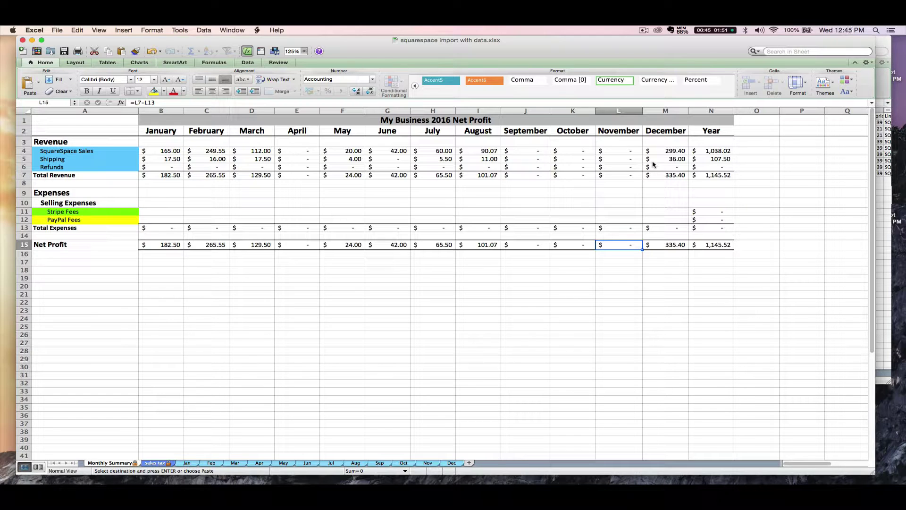
click(663, 151)
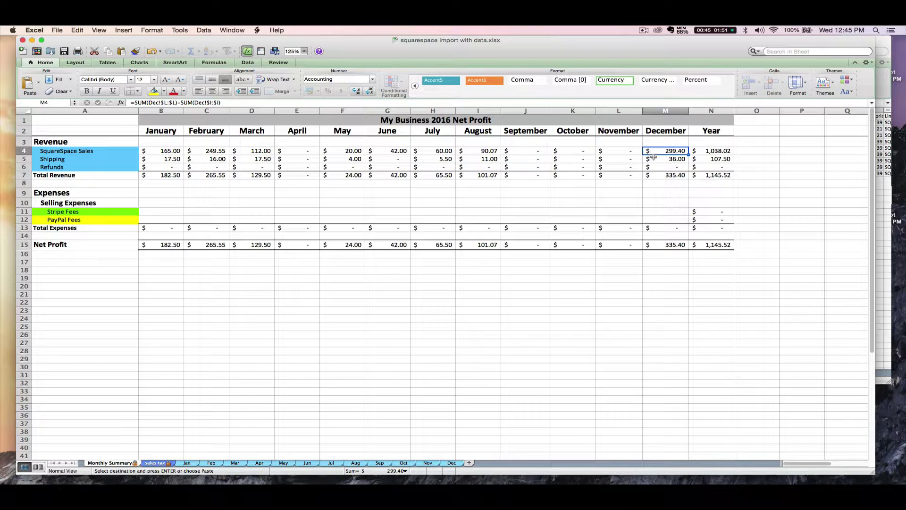
click(655, 159)
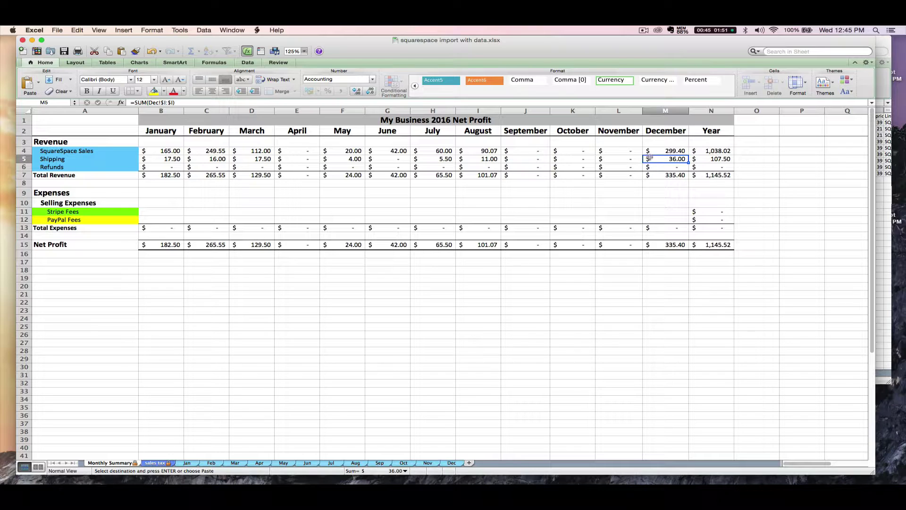
click(658, 167)
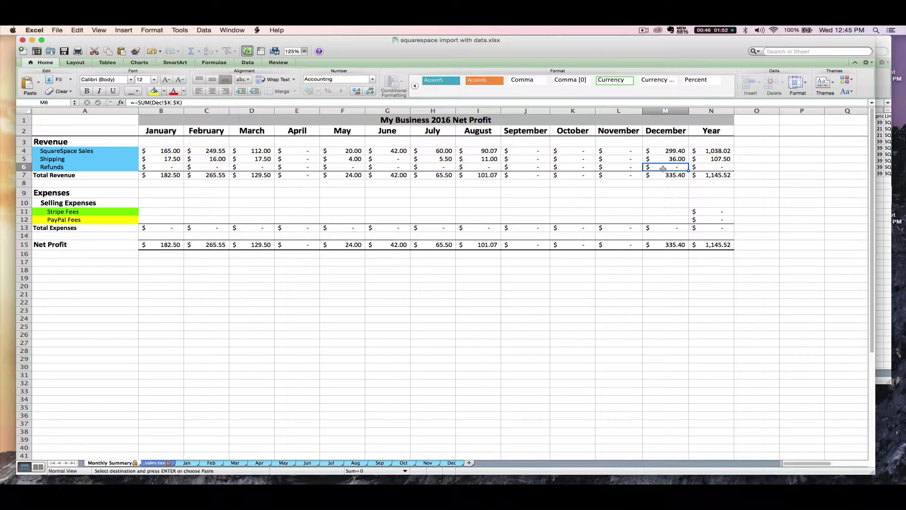
click(667, 150)
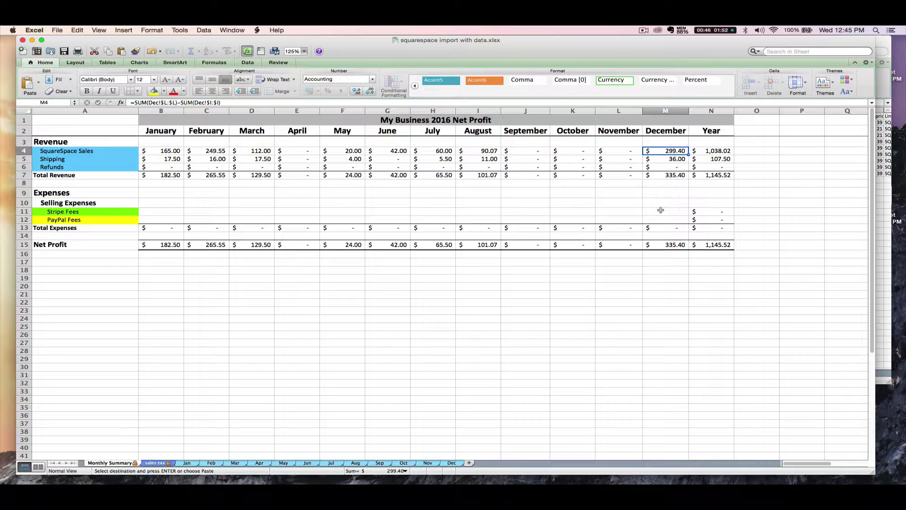
Step: Examine the December Total Expenses formula and the Stripe and PayPal fee cells feeding it on the Monthly Summary sheet
click(654, 229)
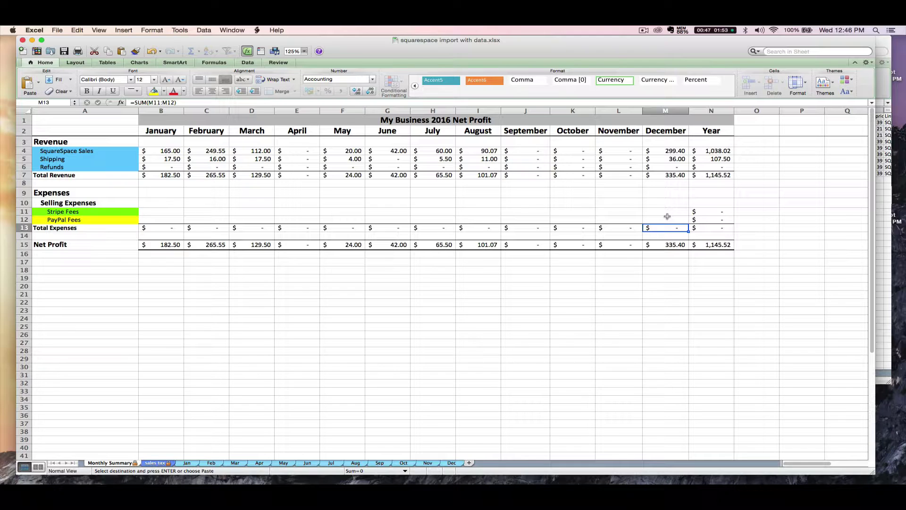
drag(649, 212, 659, 219)
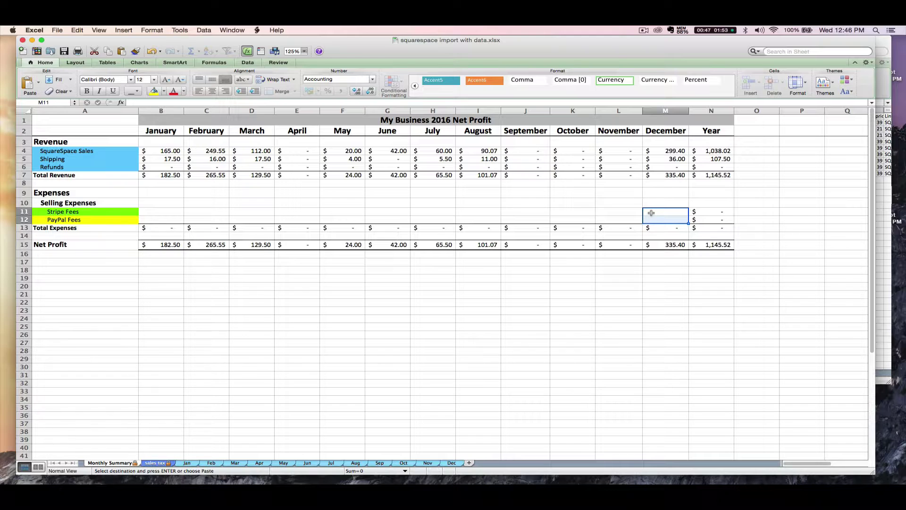
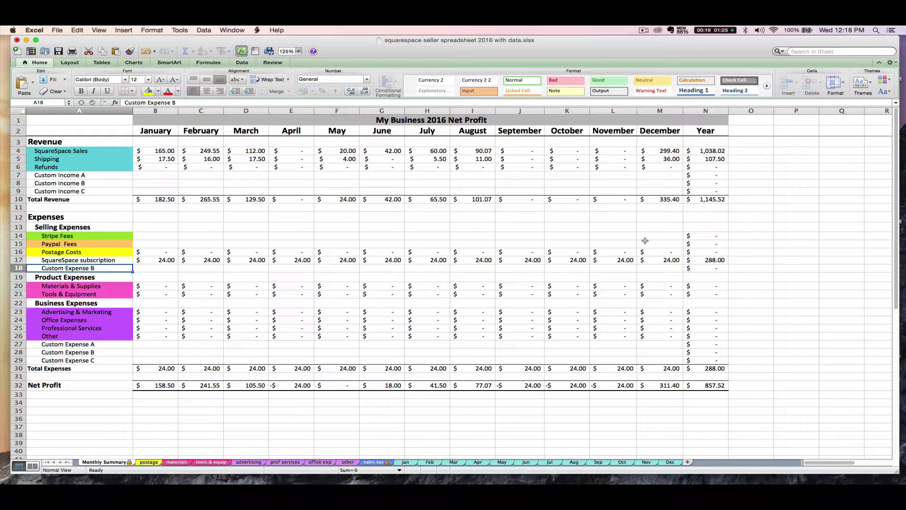
Step: Switch to Safari and compare the prices and transaction fees of Squarespace's Websites and Online Stores plans
key(super+Tab)
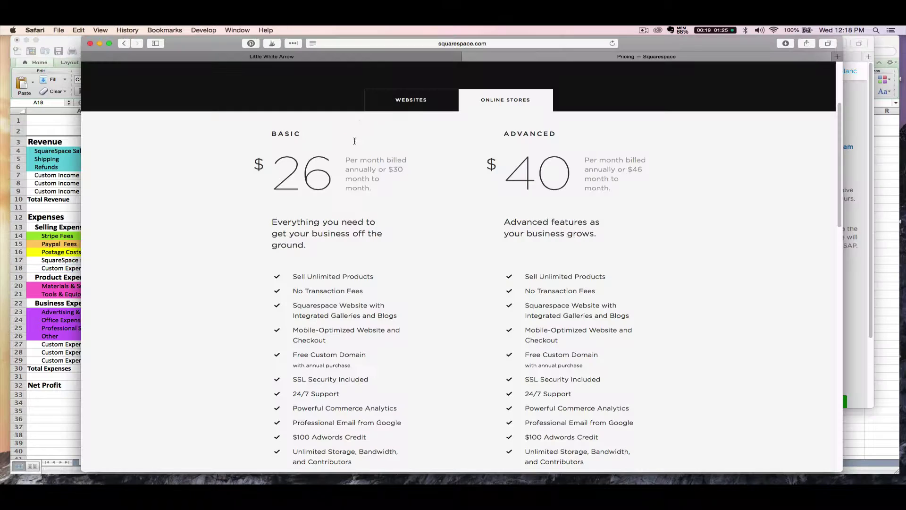
click(411, 99)
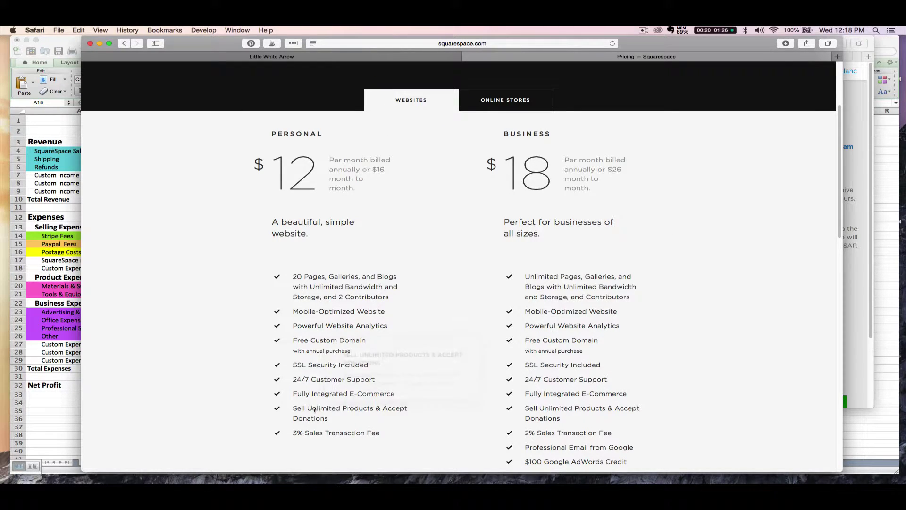
mouse_move(558, 435)
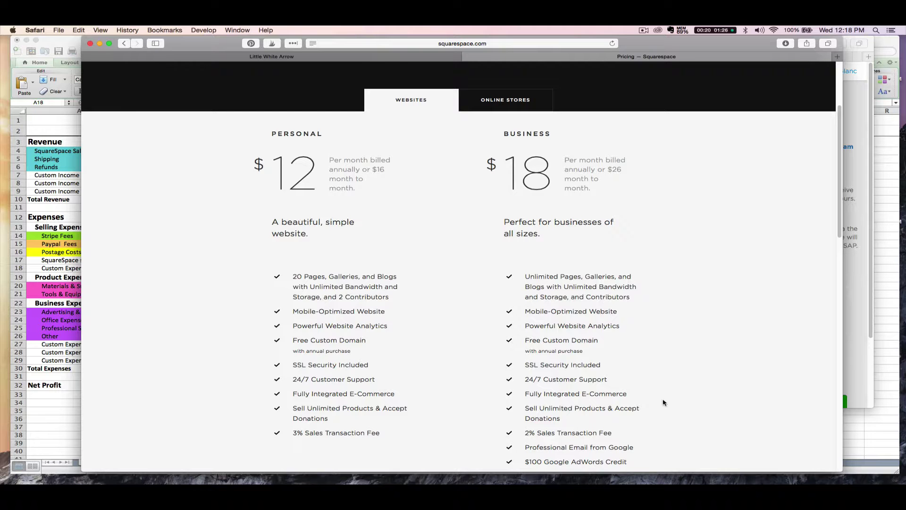
click(491, 101)
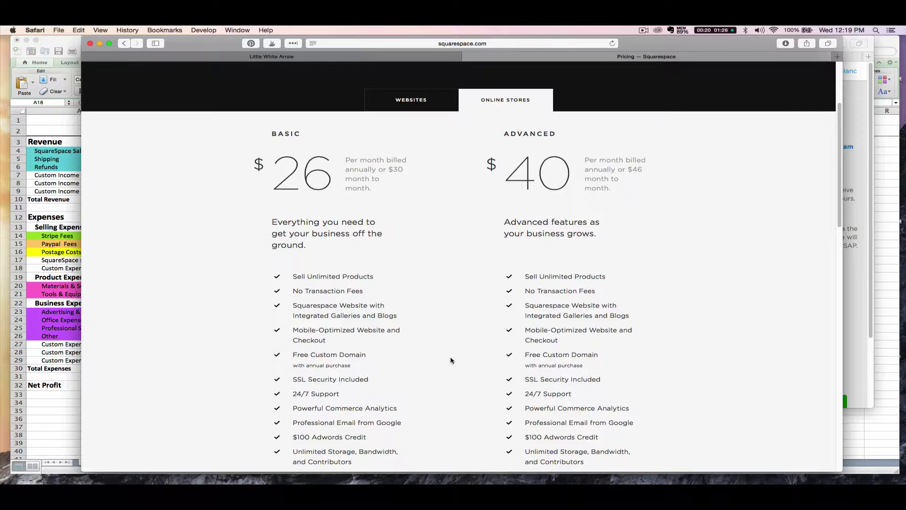
Step: Download the December 2016 monthly statement PDF from PayPal's reports and go to its Activity Summary to read the fees
click(56, 244)
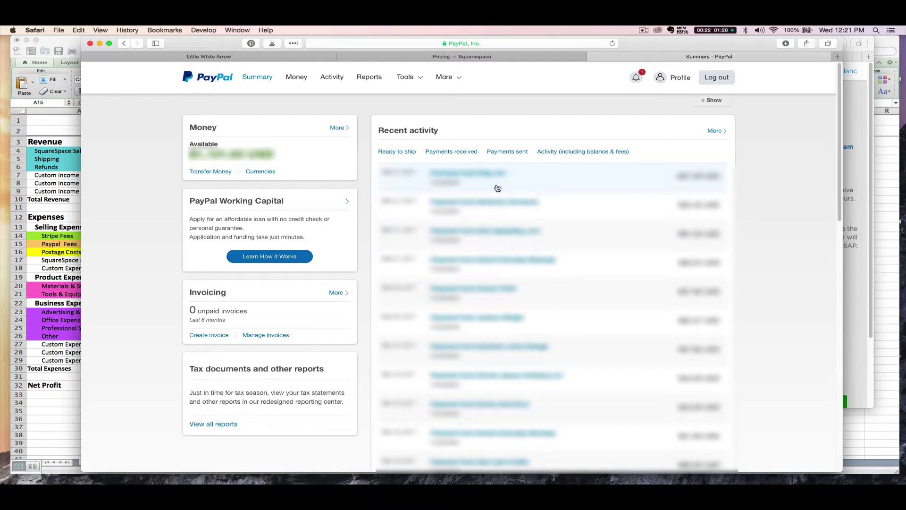
click(370, 78)
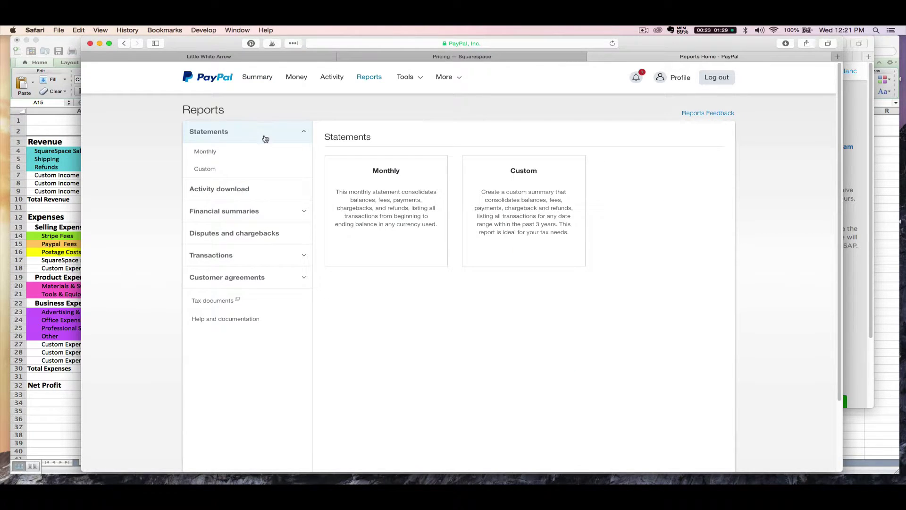
click(412, 201)
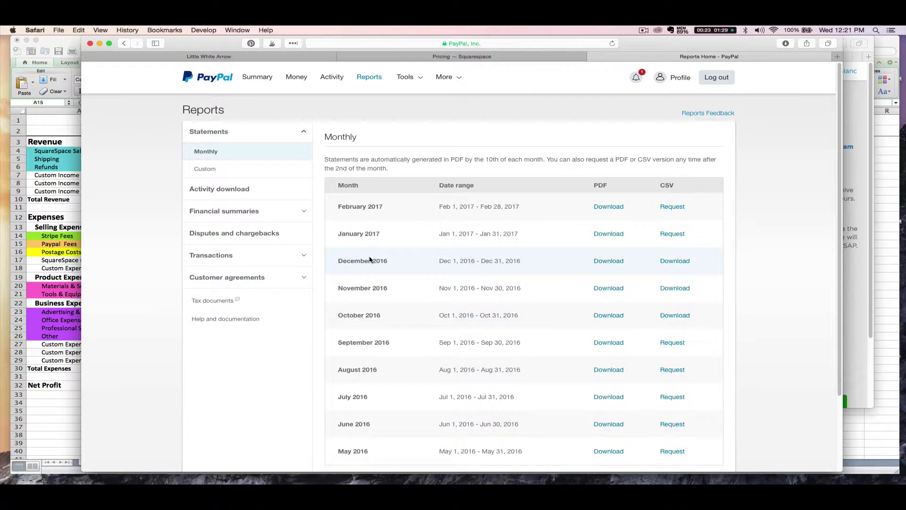
click(607, 262)
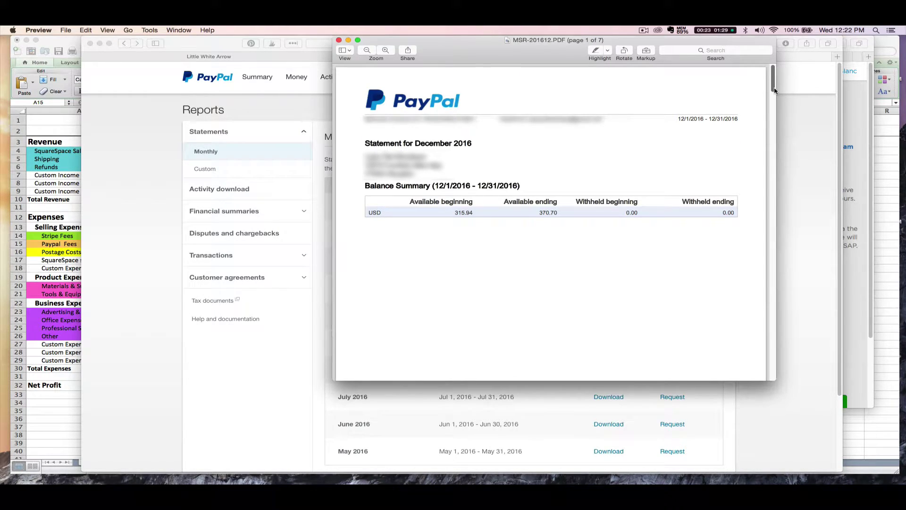
drag(775, 90, 774, 139)
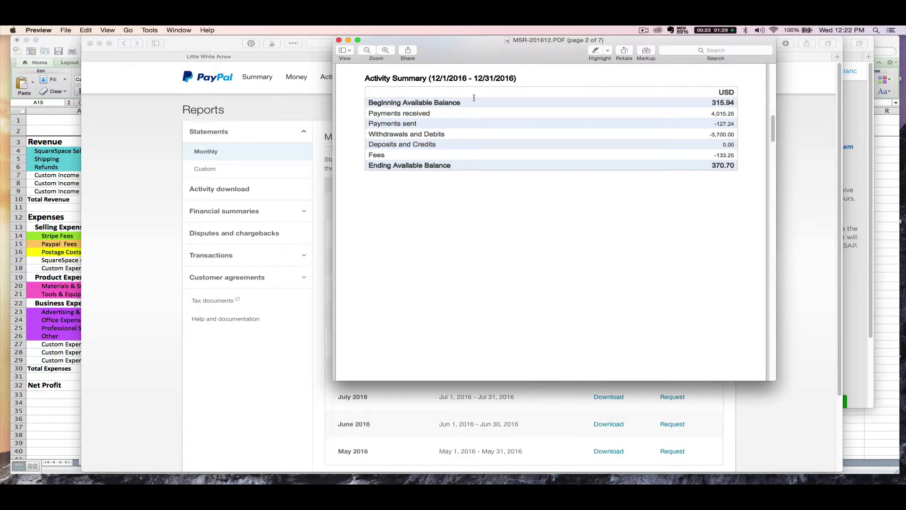
Step: Switch to squarespace seller spreadsheet 2016 with data.xlsx and enter 133.25 as the December PayPal fees on the Monthly Summary sheet
click(66, 334)
click(672, 244)
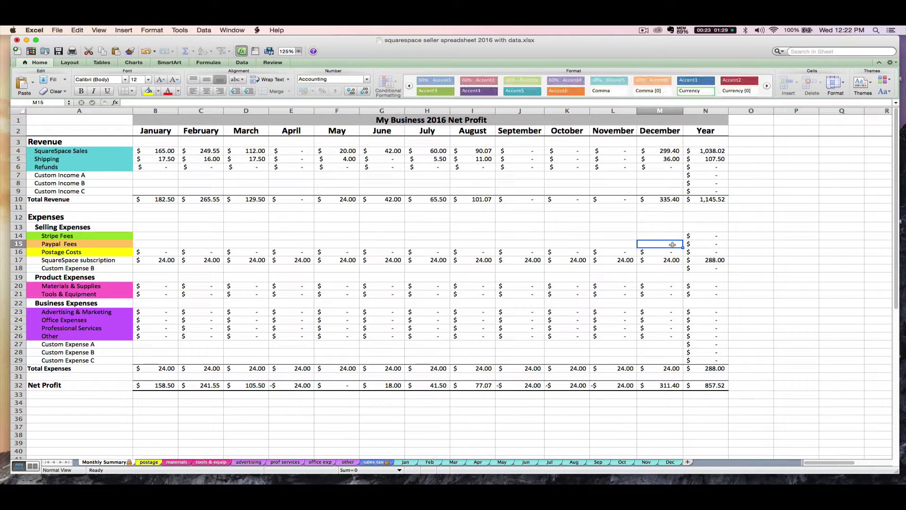
text(133.25)
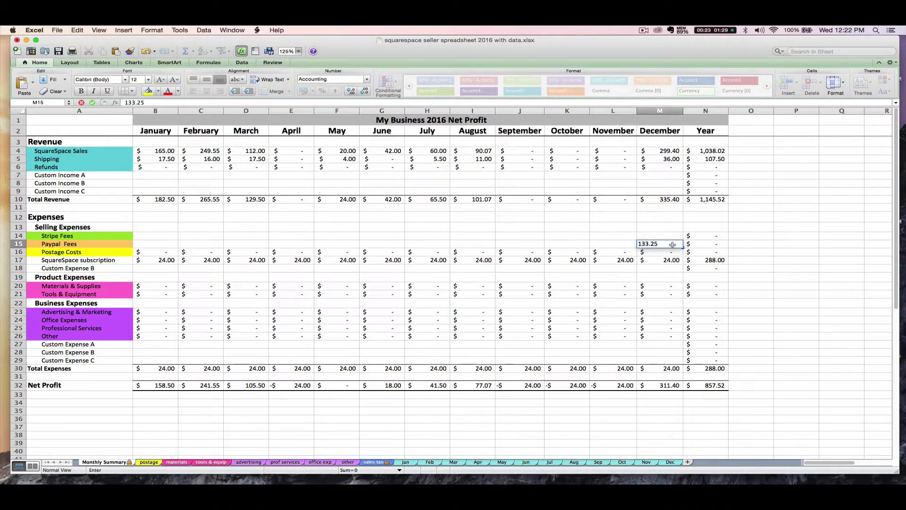
key(Return)
click(673, 244)
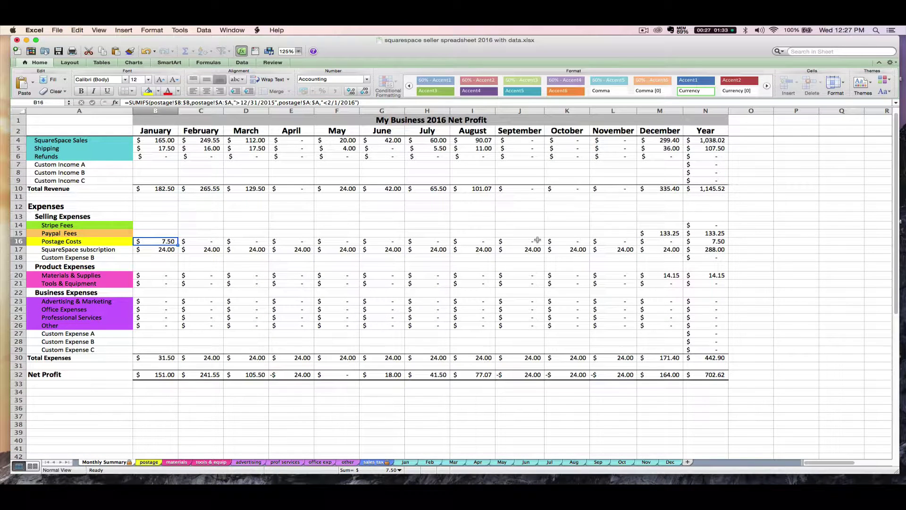
Step: Switch to Stripe in Safari and open the Data settings within the dashboard's Business Settings
click(648, 226)
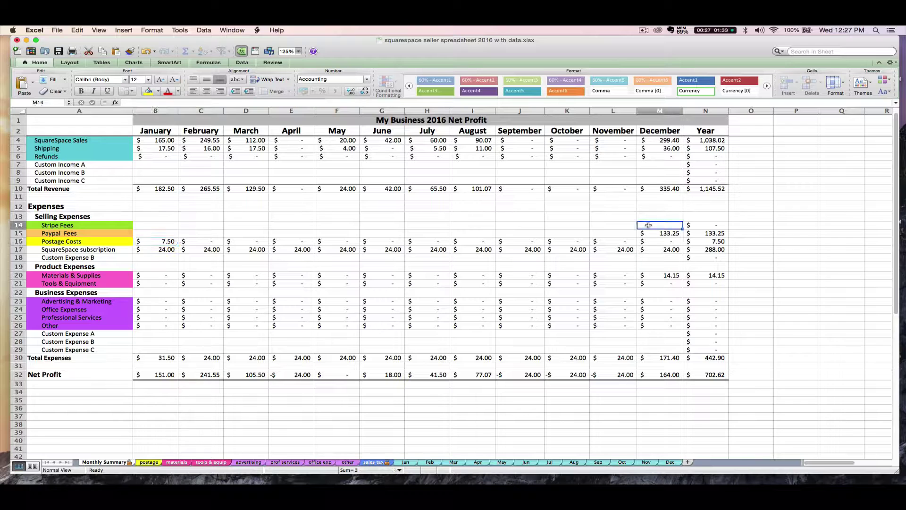
key(super+Tab)
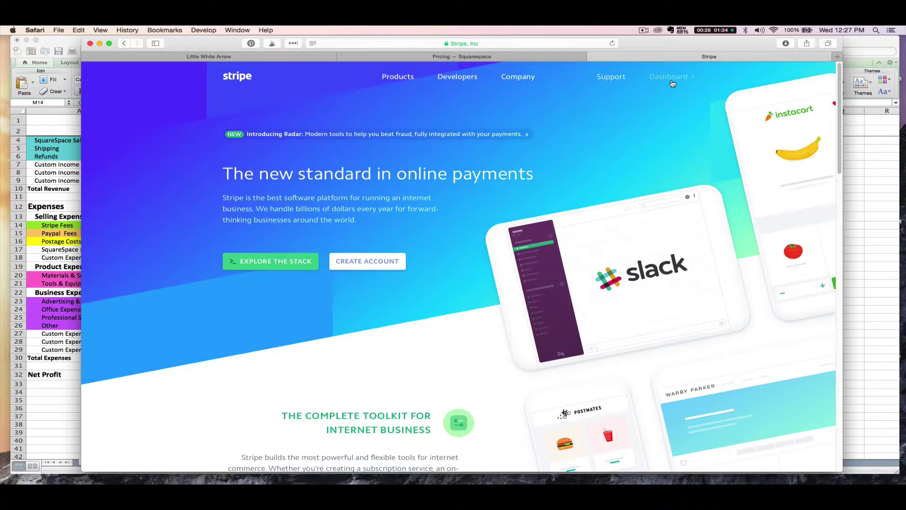
click(671, 79)
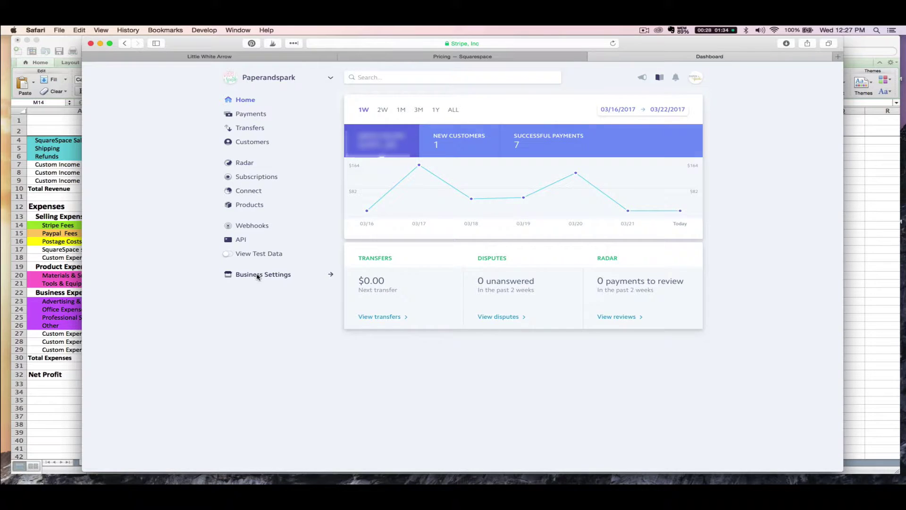
click(258, 276)
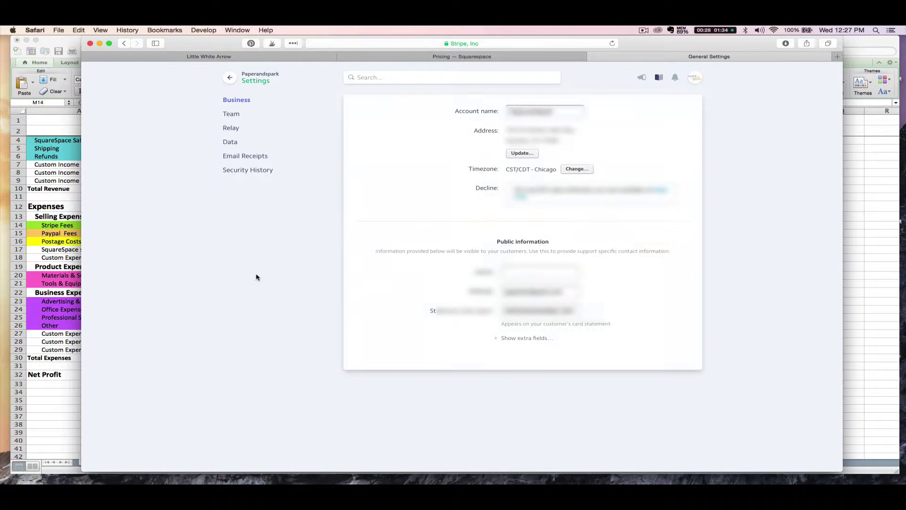
click(235, 144)
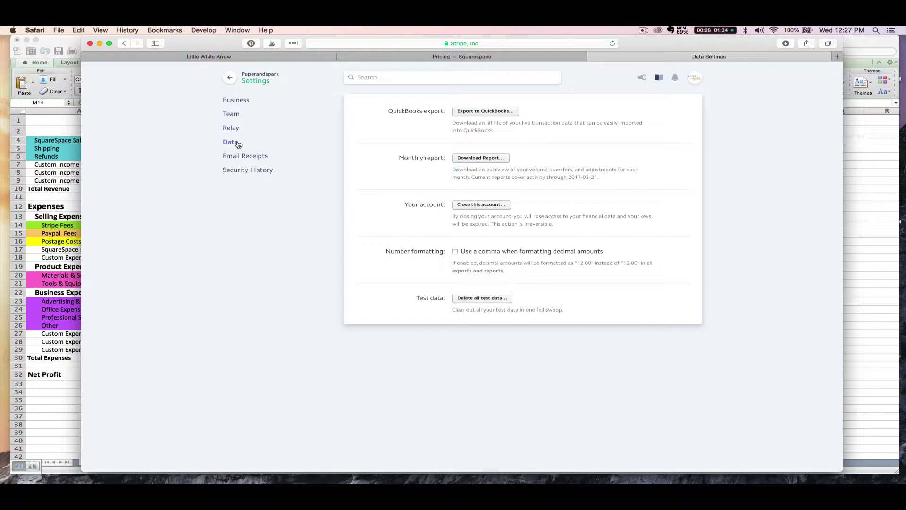
Step: Download Stripe's monthly report and open the resulting CSV file in Excel
click(469, 162)
click(785, 44)
double_click(742, 88)
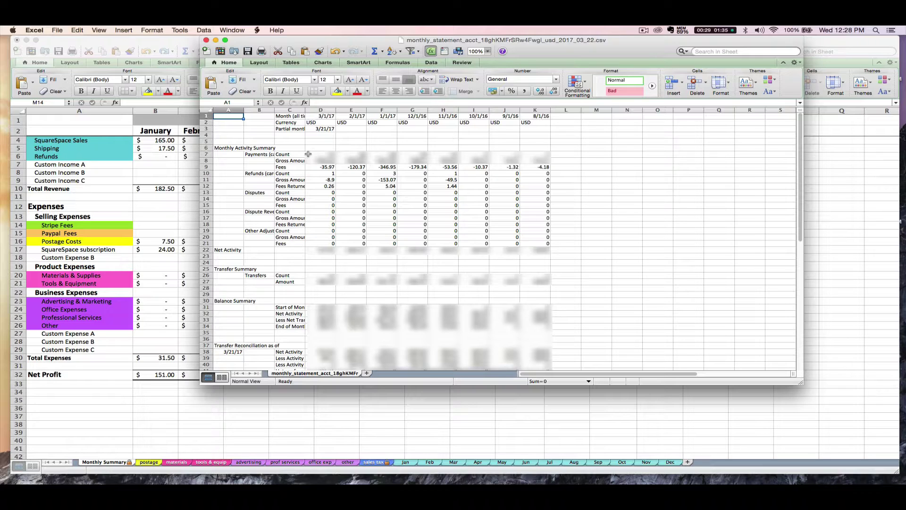
Step: Find the December 2016 payment fees in the Stripe report and enter 179.34 as December Stripe Fees on the Monthly Summary sheet
click(409, 167)
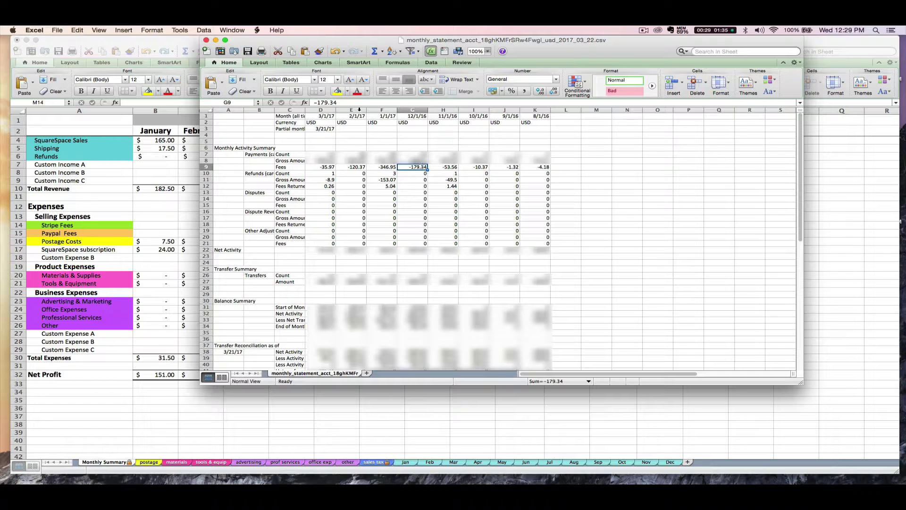
click(340, 93)
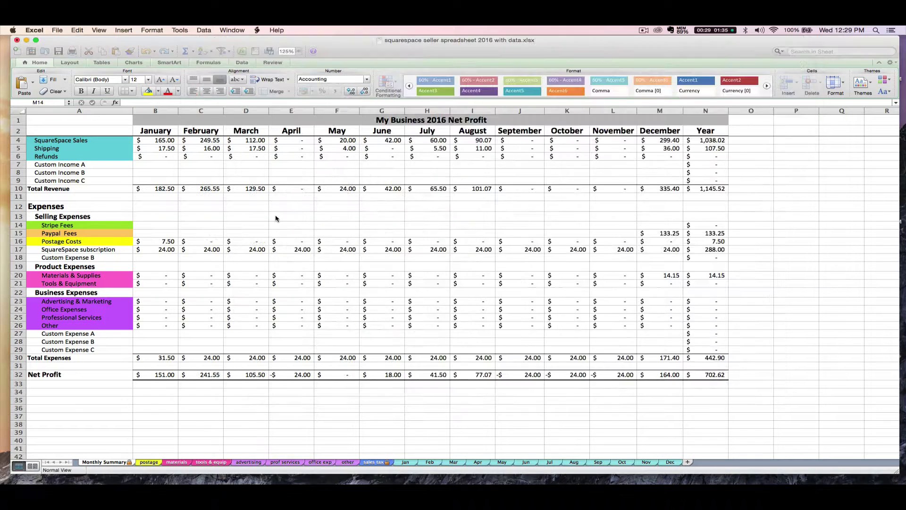
click(137, 251)
click(649, 224)
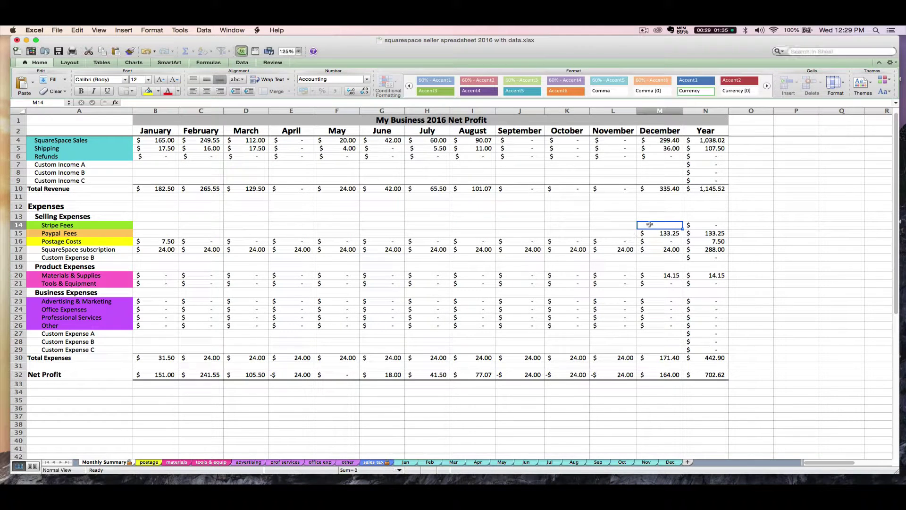
text(179.34)
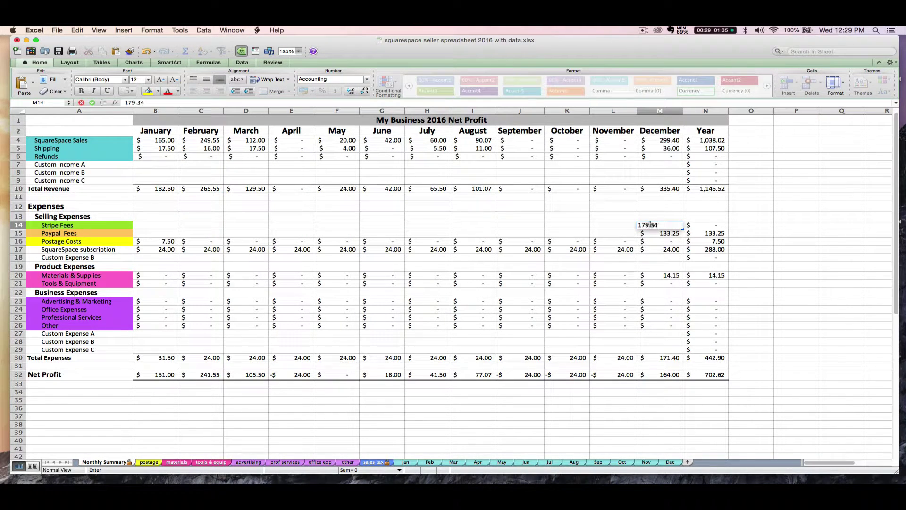
key(Return)
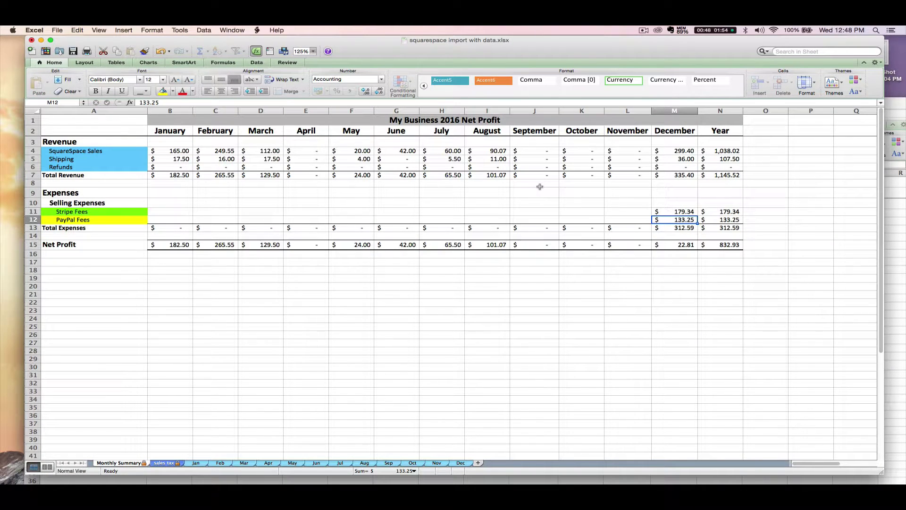
Step: Review the December fees and Total Revenue in squarespace import with data.xlsx alongside the turbo etsy seller spreadsheet
click(673, 212)
drag(674, 214, 673, 217)
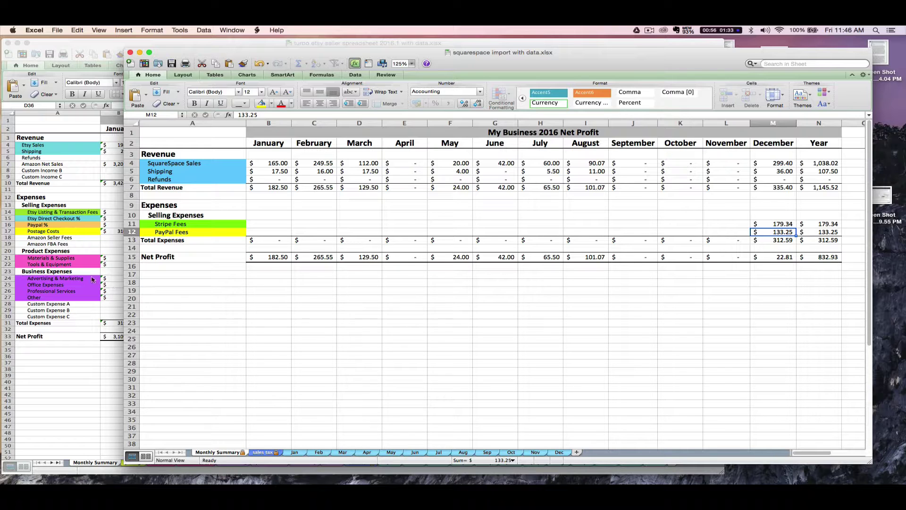
click(74, 278)
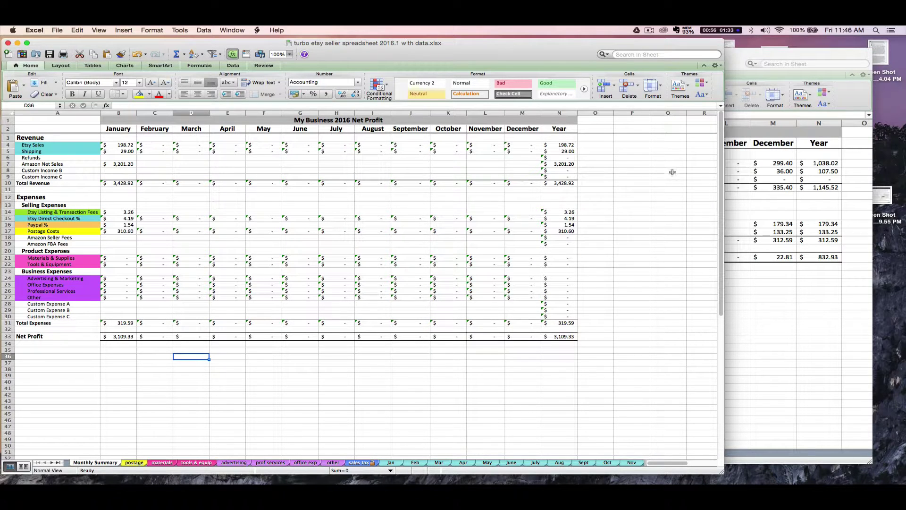
click(774, 190)
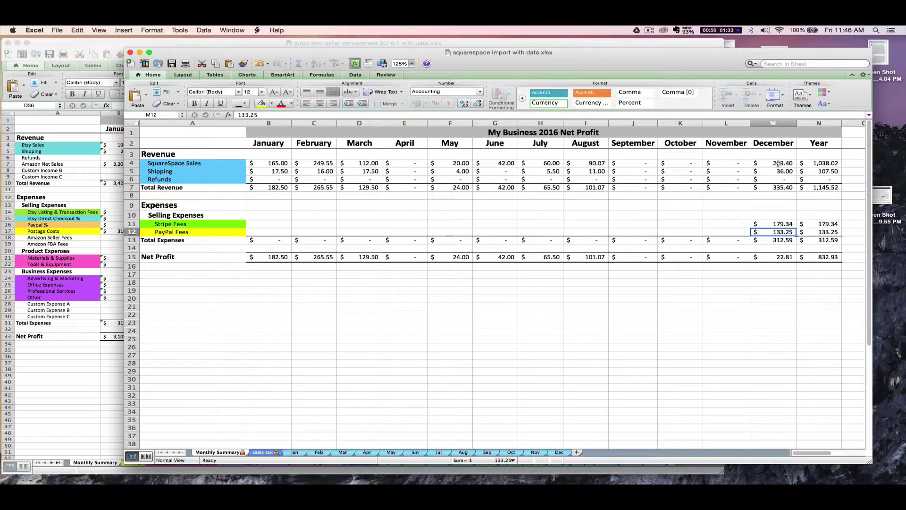
click(769, 187)
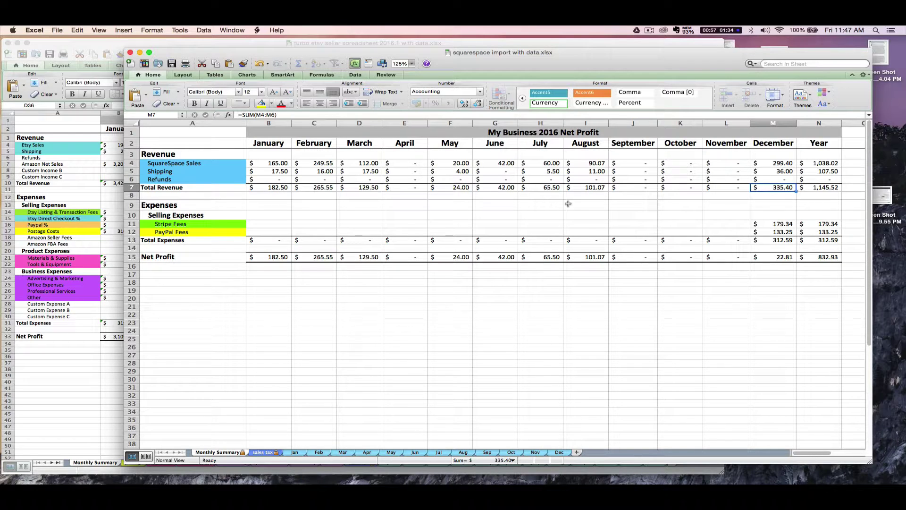
Step: Relabel the Custom Income B row in the turbo etsy seller spreadsheet as SquareSpace Net Sales
click(55, 204)
click(36, 170)
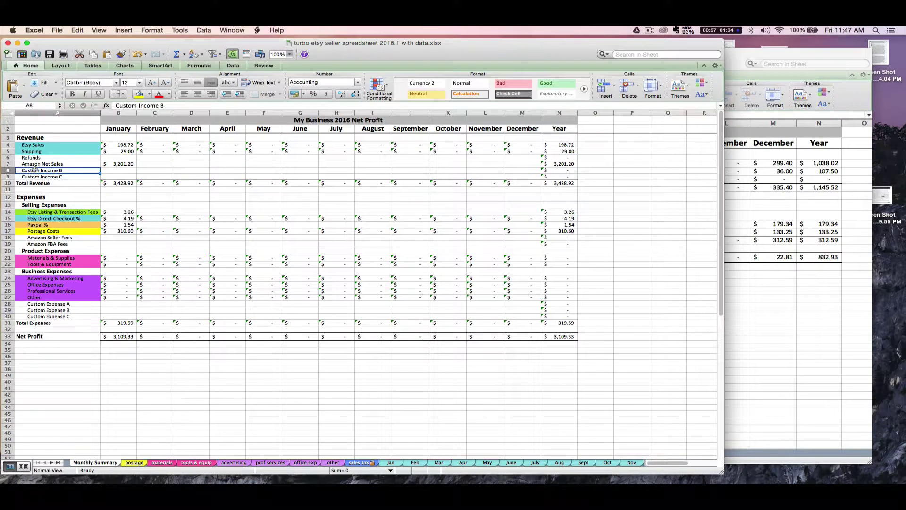
text(SquareSpace Net Sales)
key(Tab)
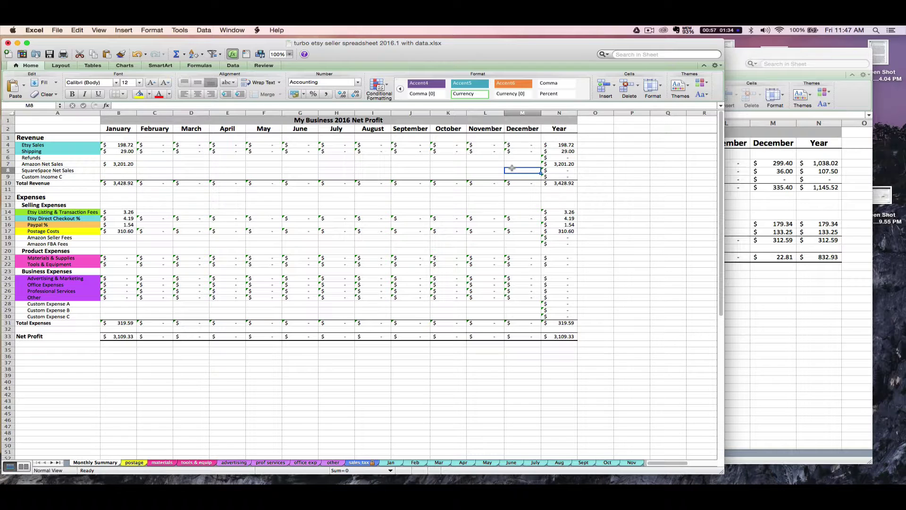
Step: Enter 335.40 as the December amount in the SquareSpace Net Sales row
text(335.40)
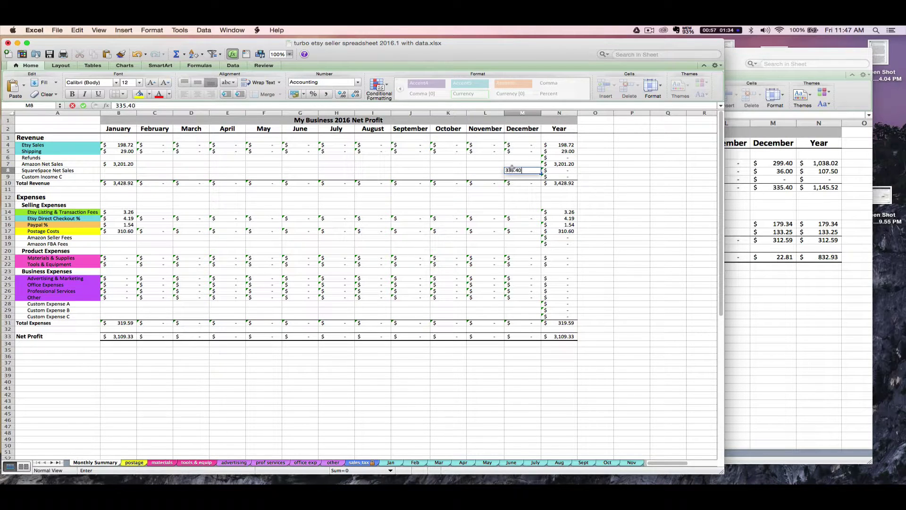
key(Return)
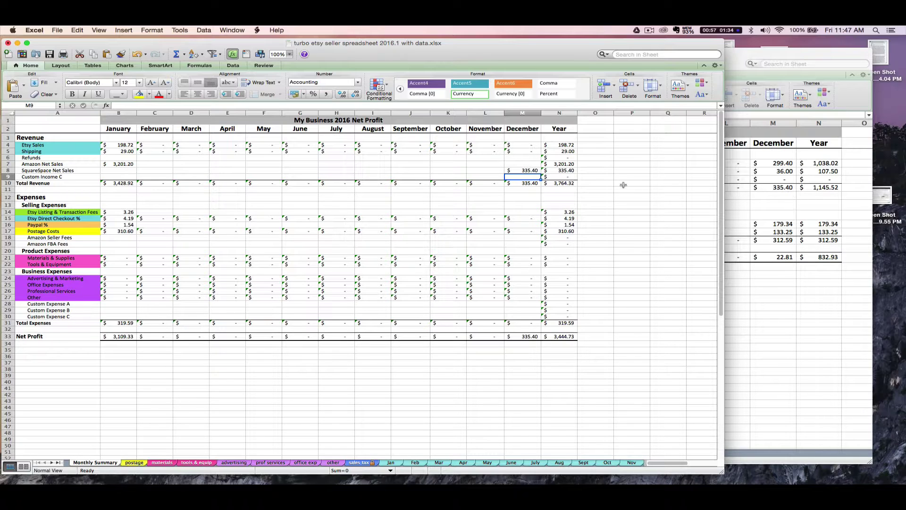
click(475, 180)
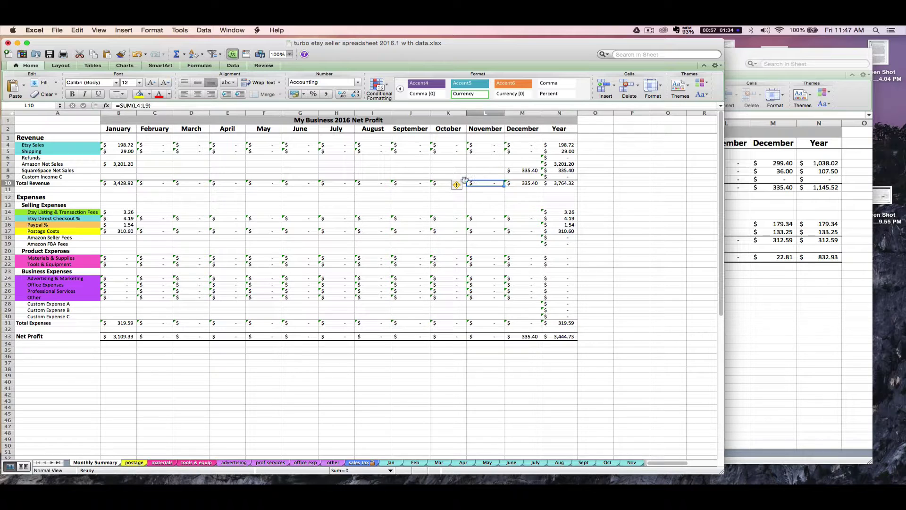
Step: Insert a new row directly above Total Revenue and label it SquareSpace Net Sales
click(9, 183)
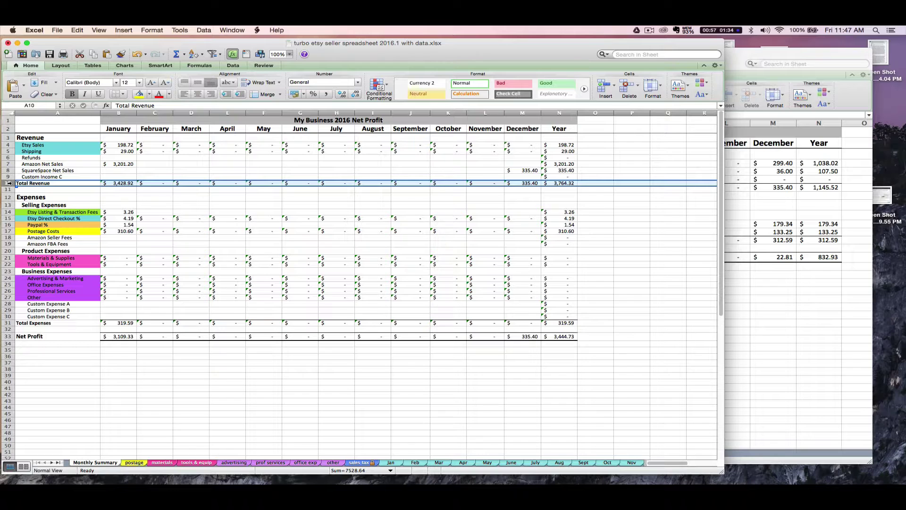
right_click(9, 183)
click(28, 224)
click(58, 182)
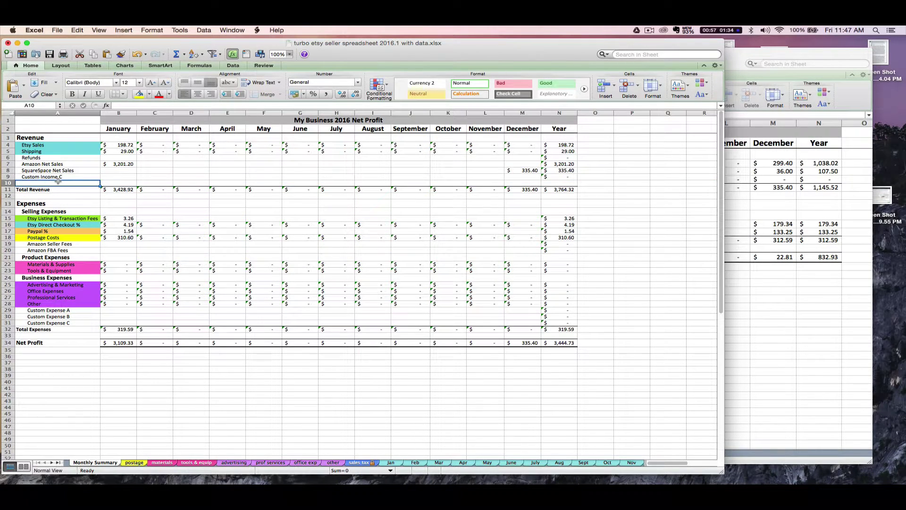
text(SquareSpace Net Sales)
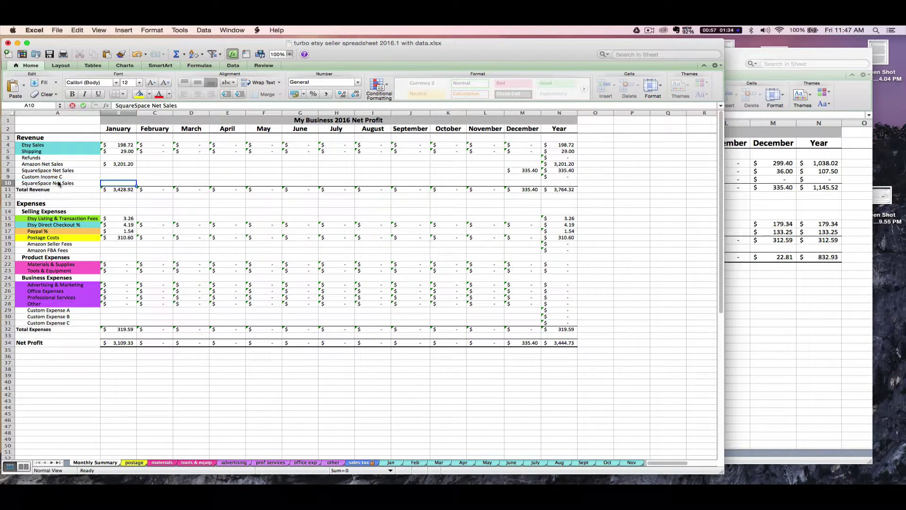
key(Tab)
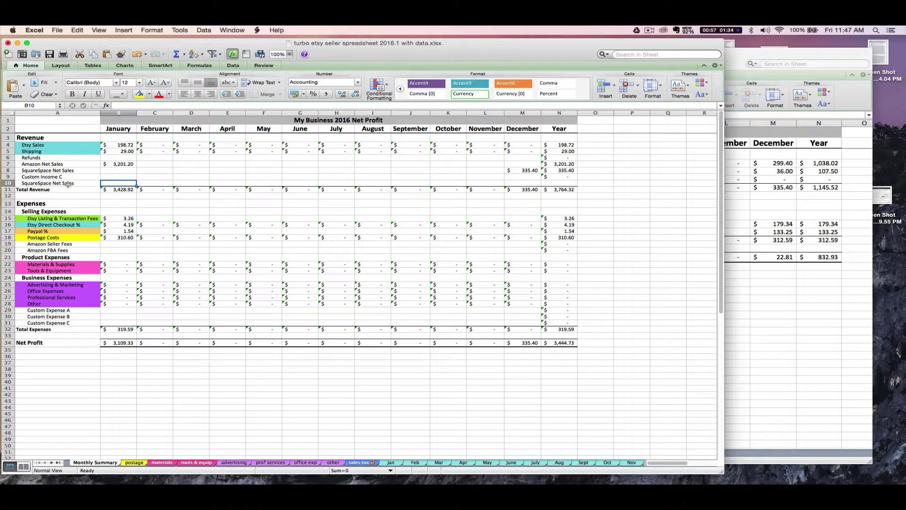
Step: Enter 335.40 as the December amount in the new SquareSpace Net Sales row and clear the December amount from the original row 8
click(119, 190)
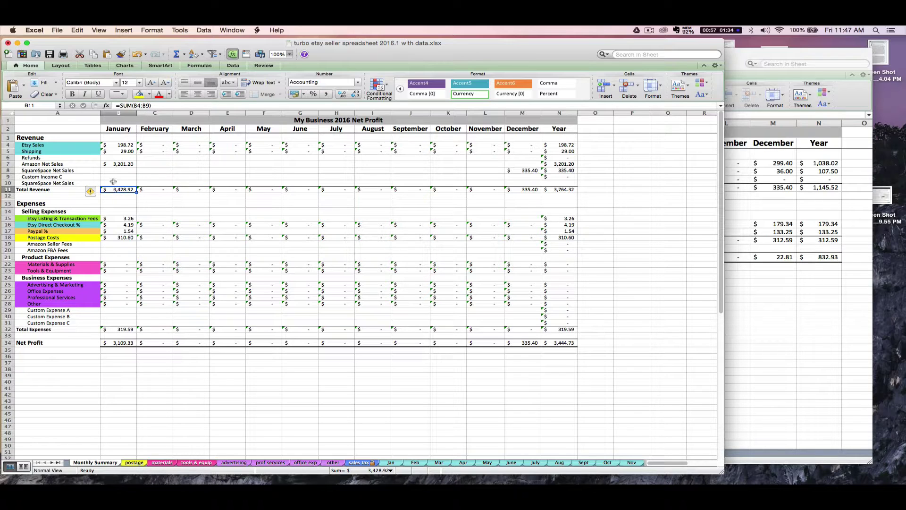
click(524, 183)
text(335.4)
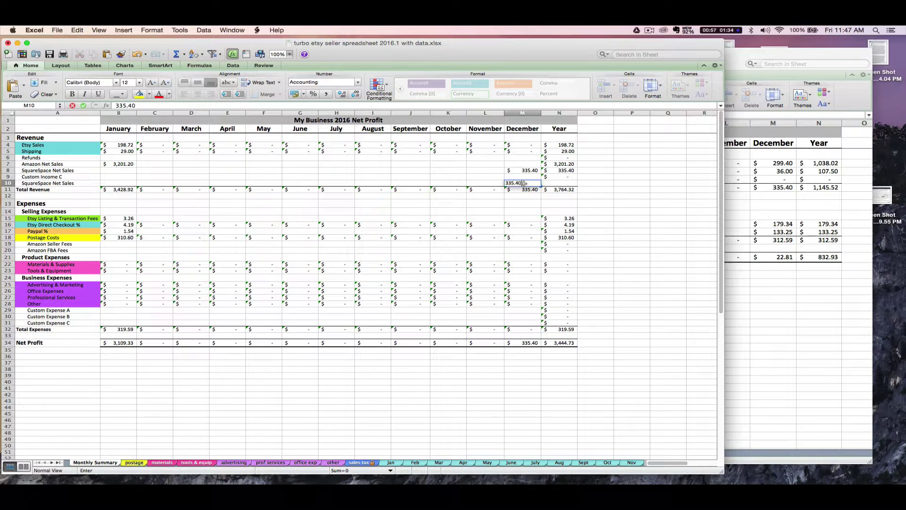
click(524, 185)
key(Up)
key(Up)
key(BackSpace)
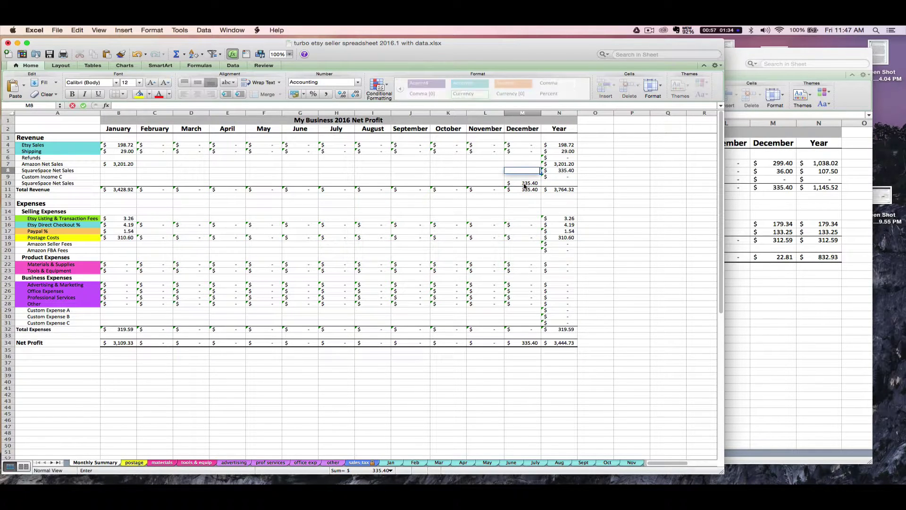
key(Return)
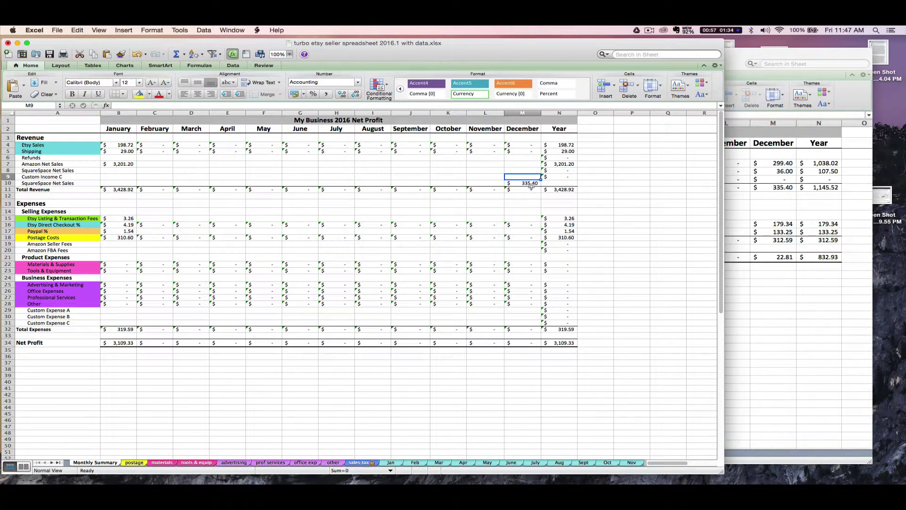
Step: Copy the Year sum formula from the Custom Income C row down into the new SquareSpace Net Sales row
click(524, 183)
click(517, 191)
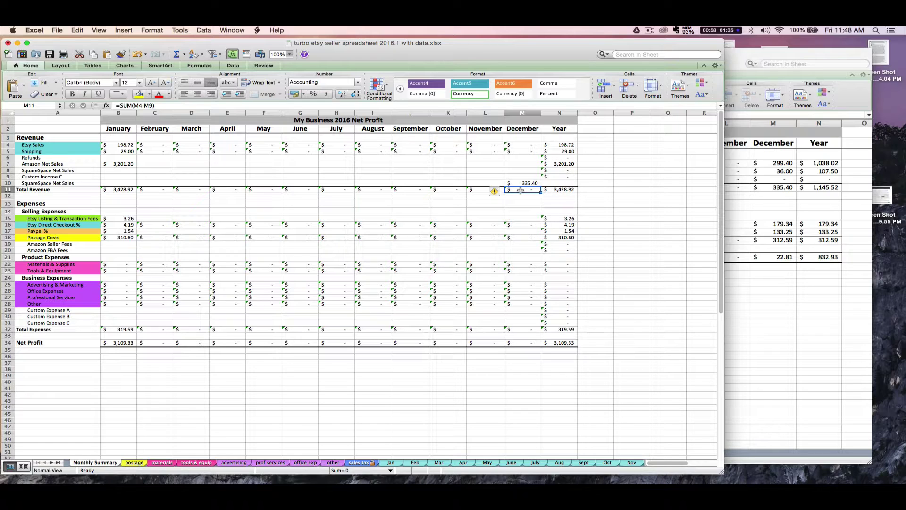
click(559, 183)
click(534, 191)
click(262, 65)
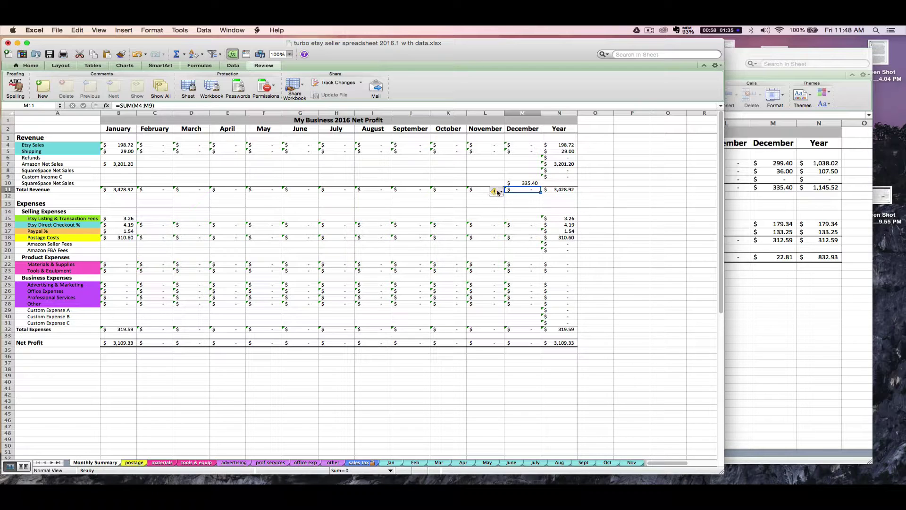
click(558, 177)
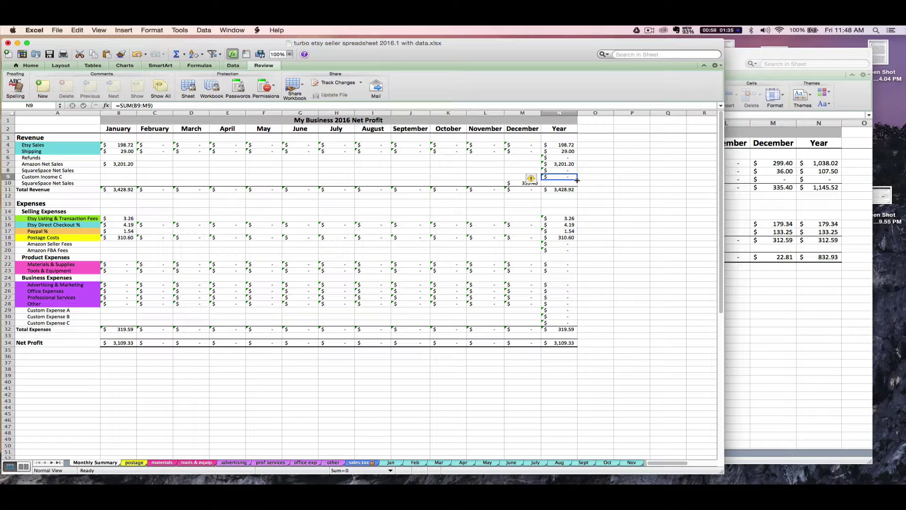
drag(577, 180, 578, 189)
click(565, 183)
key(Up)
click(559, 183)
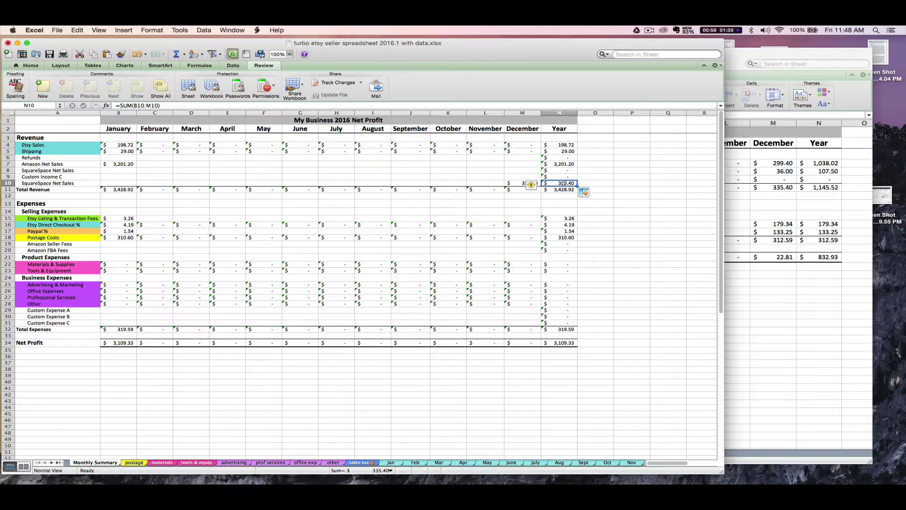
click(520, 184)
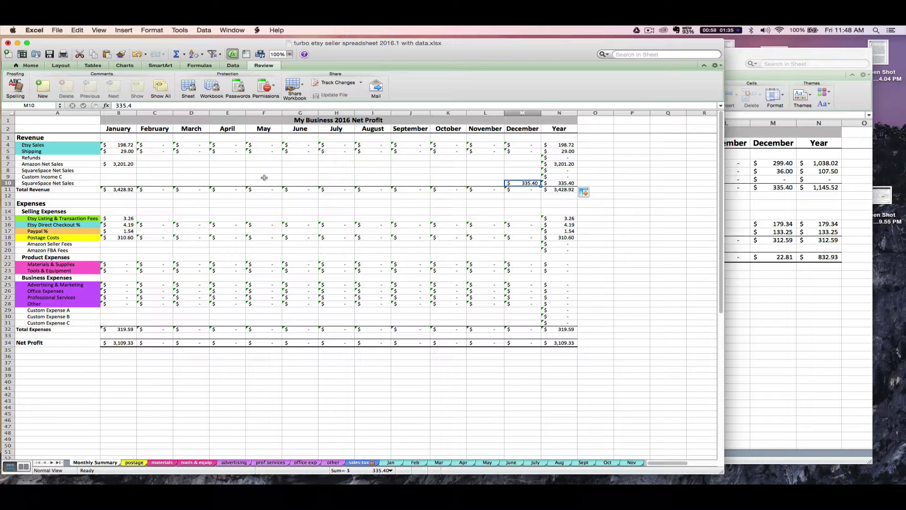
click(565, 183)
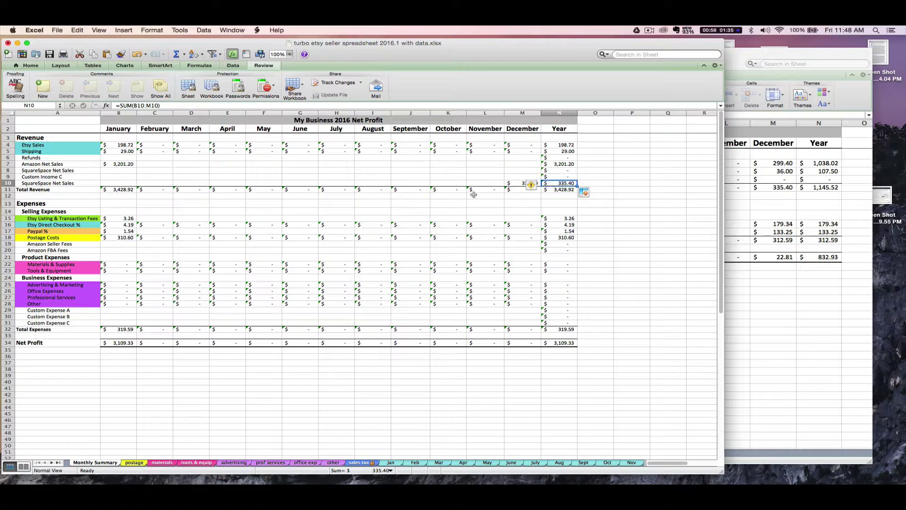
Step: Extend the December Total Revenue formula to sum M4:M10 so it includes the new row
click(520, 190)
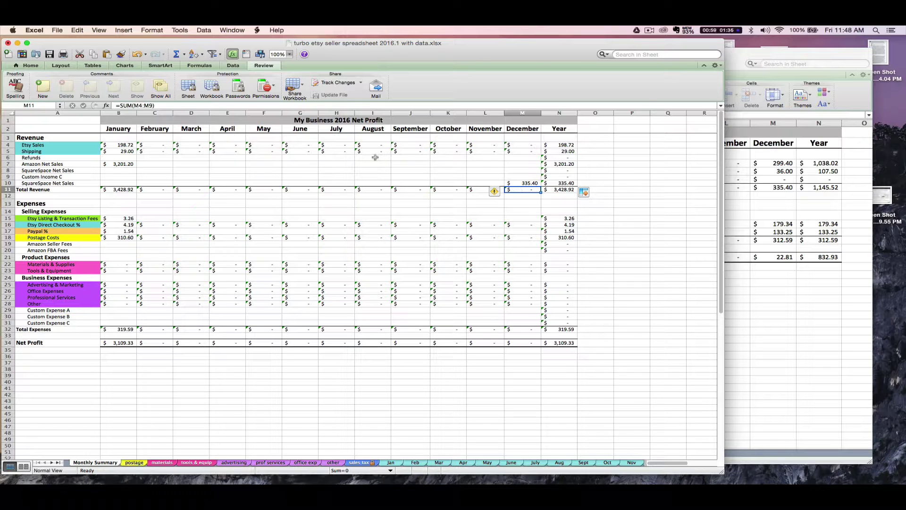
click(150, 106)
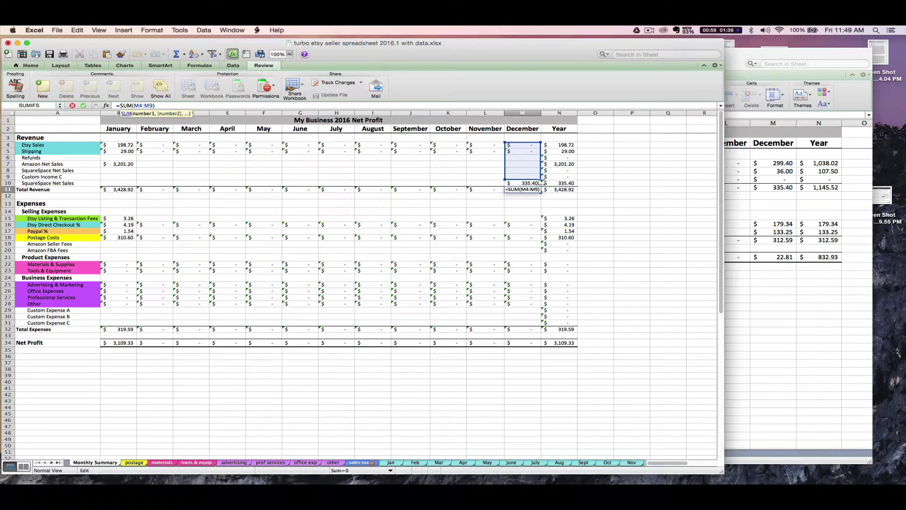
drag(542, 180, 541, 184)
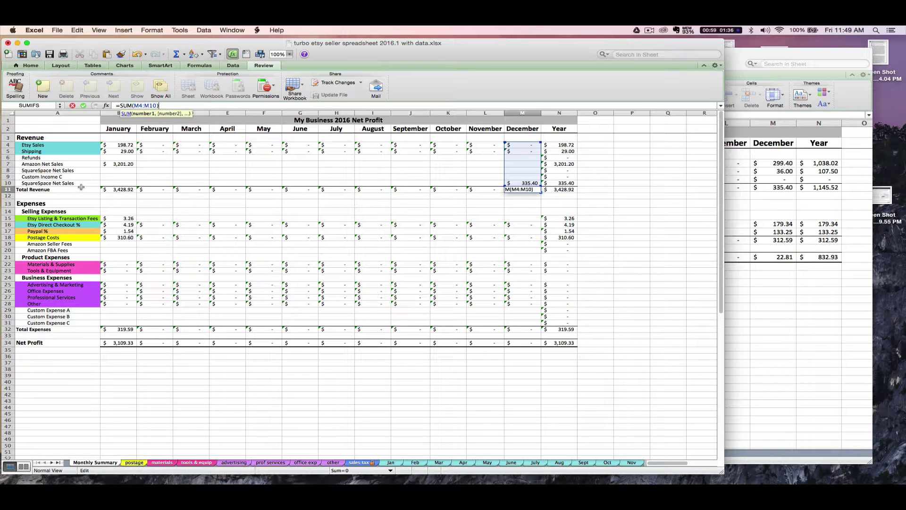
key(Return)
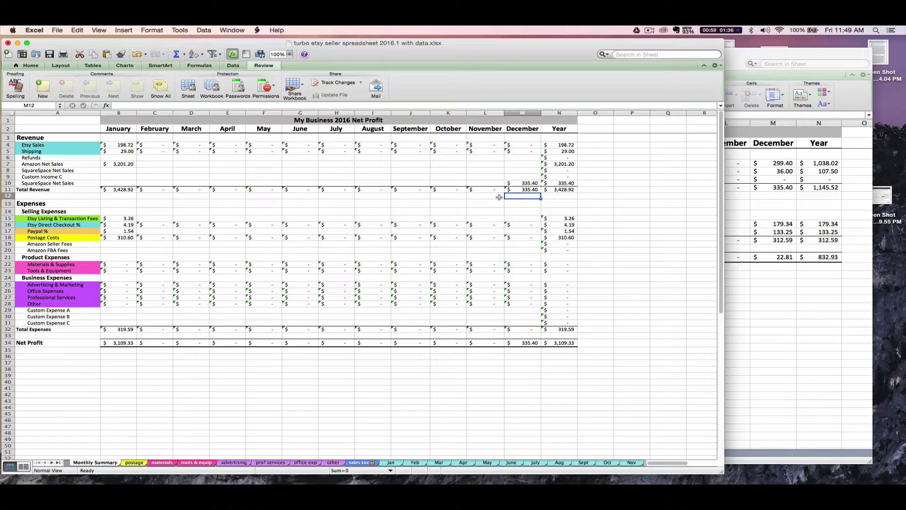
key(Up)
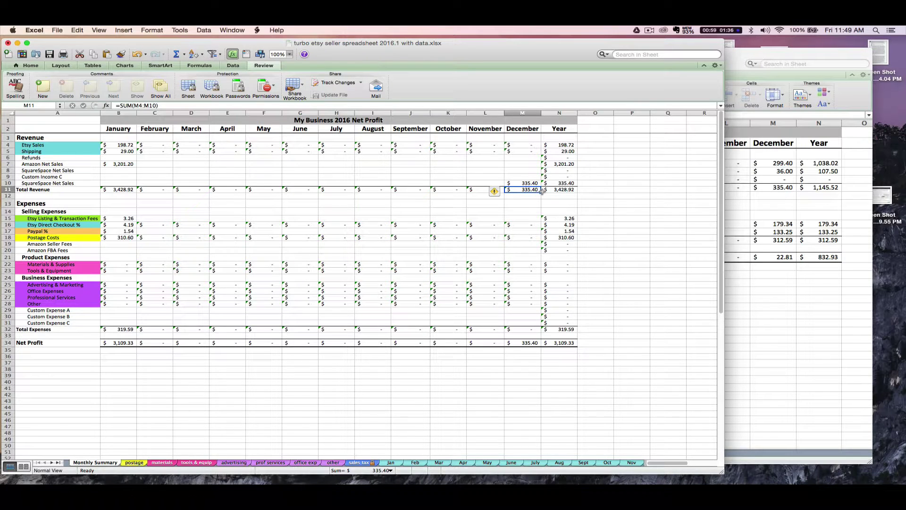
Step: Fill the extended December Total Revenue formula across the January to November cells and into the Year column
click(132, 180)
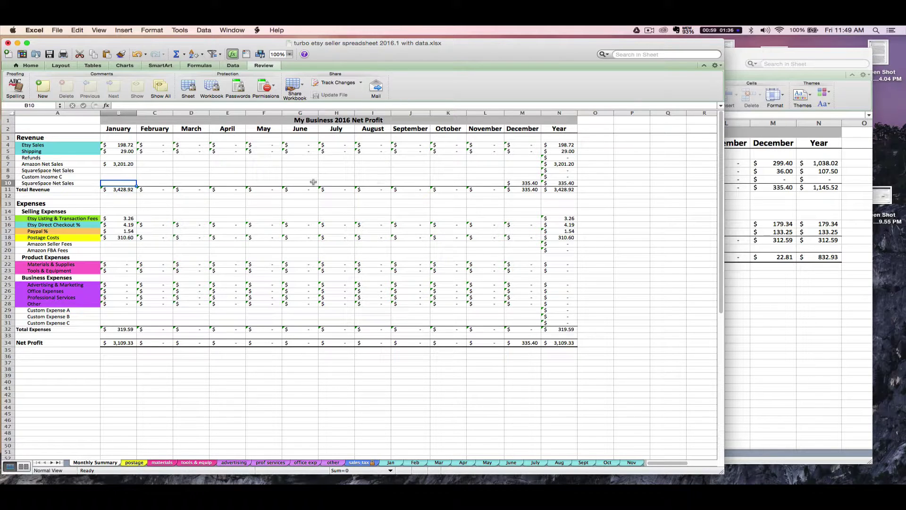
click(530, 190)
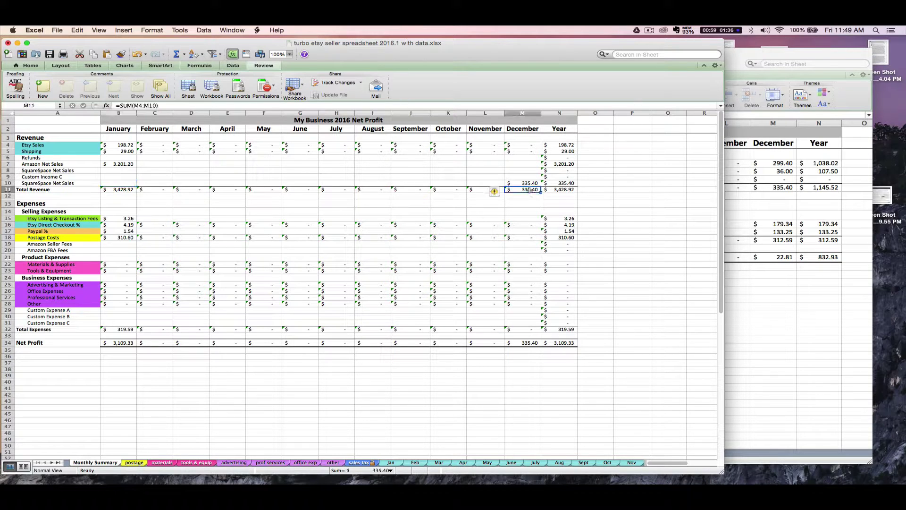
drag(540, 193, 115, 191)
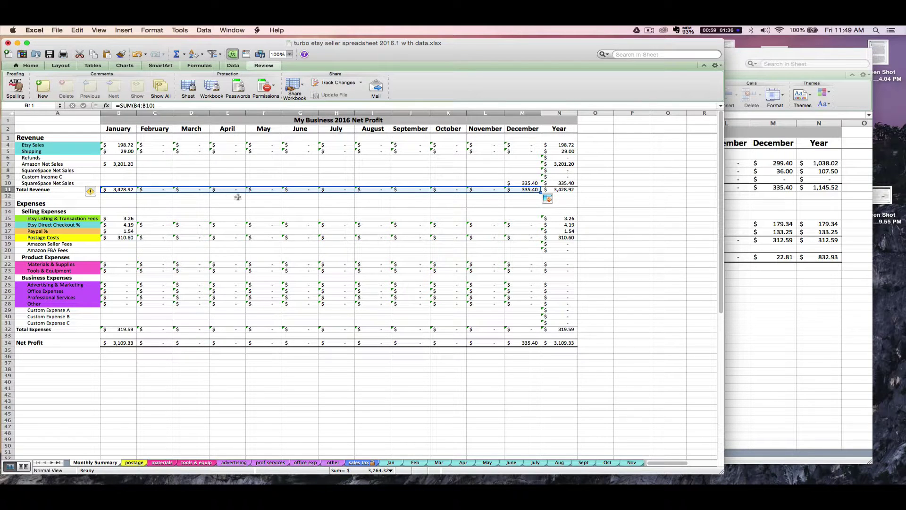
click(538, 190)
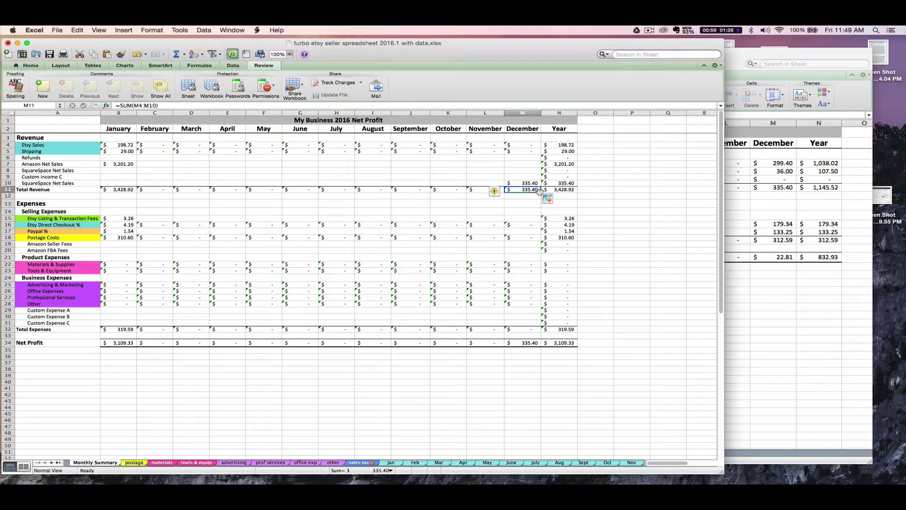
drag(541, 192, 569, 191)
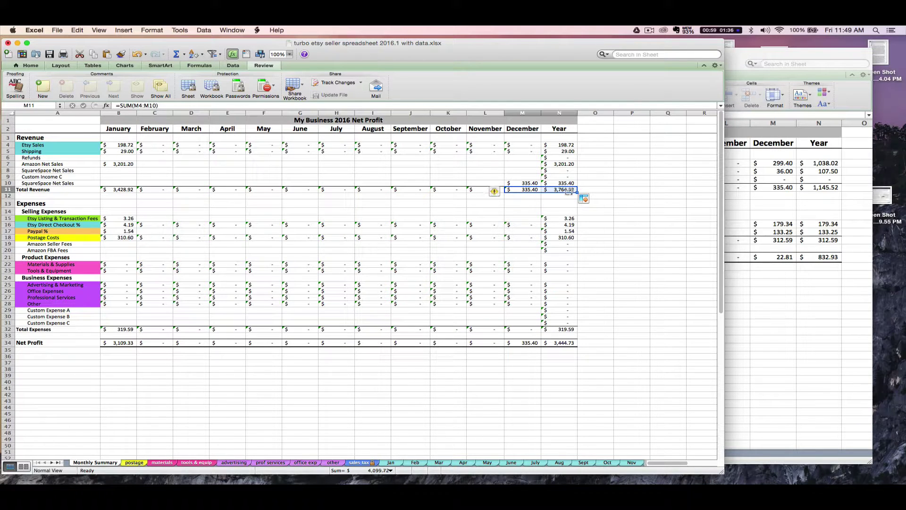
click(600, 183)
click(565, 189)
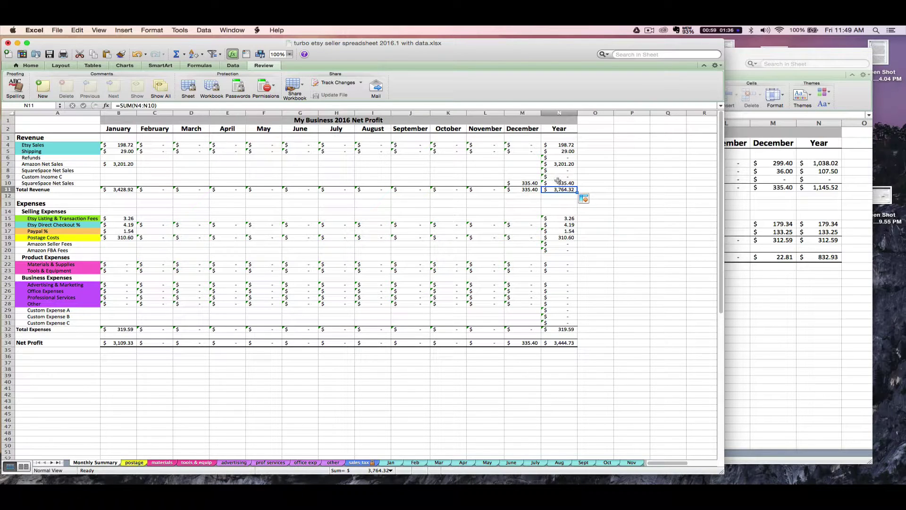
click(561, 183)
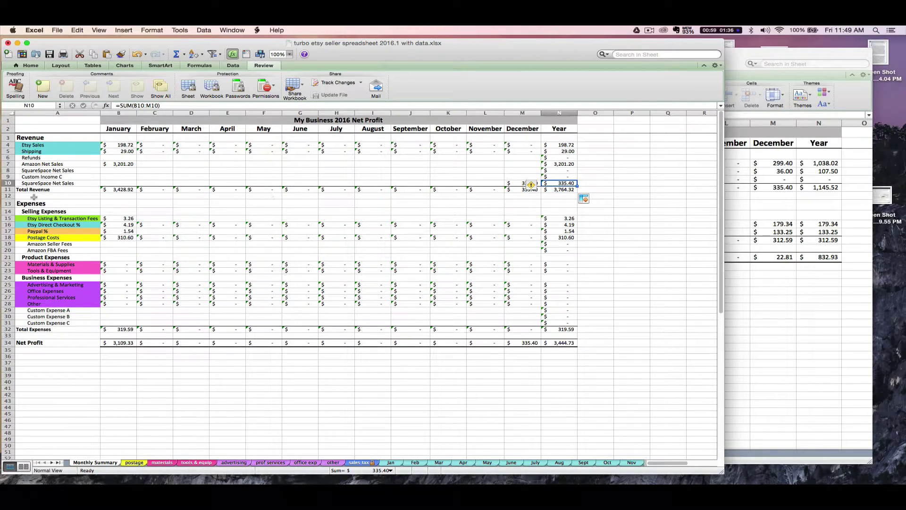
click(62, 176)
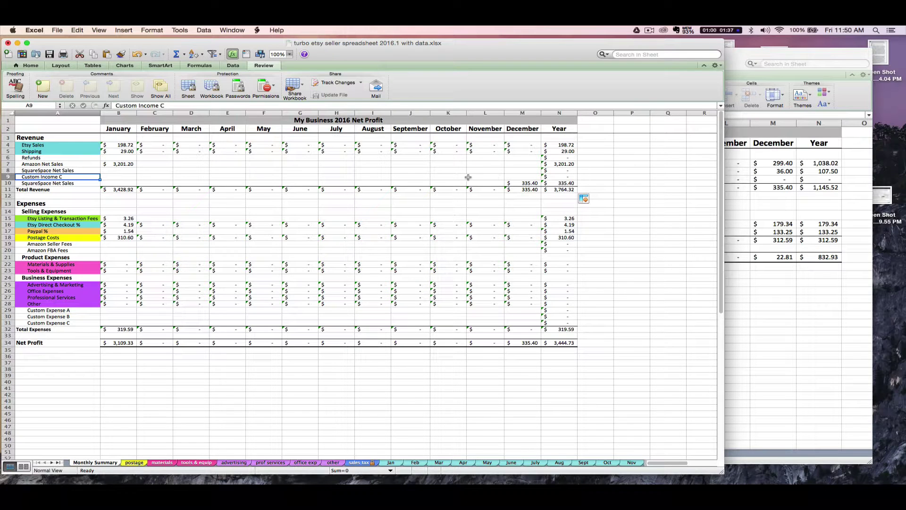
Step: Look up the December PayPal Fees in squarespace import with data.xlsx and enter 133.25 as December Paypal % in the turbo etsy seller spreadsheet
key(super+grave)
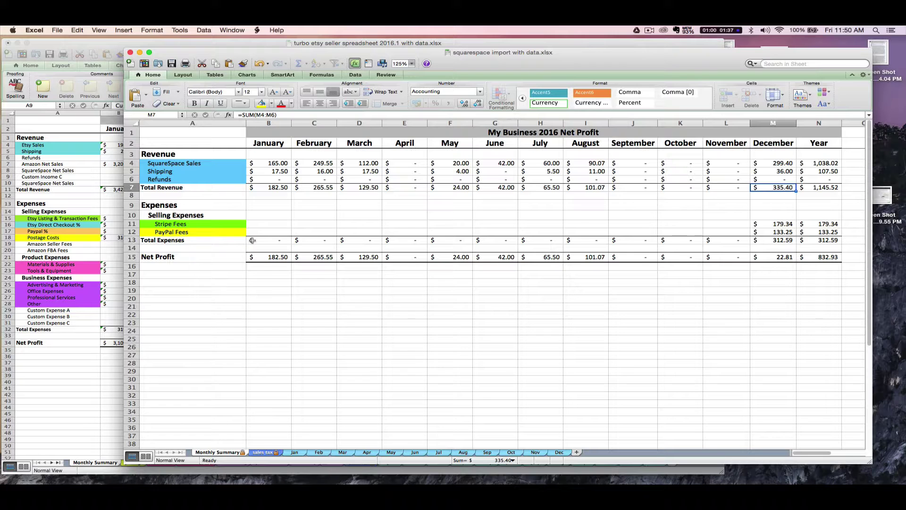
click(93, 231)
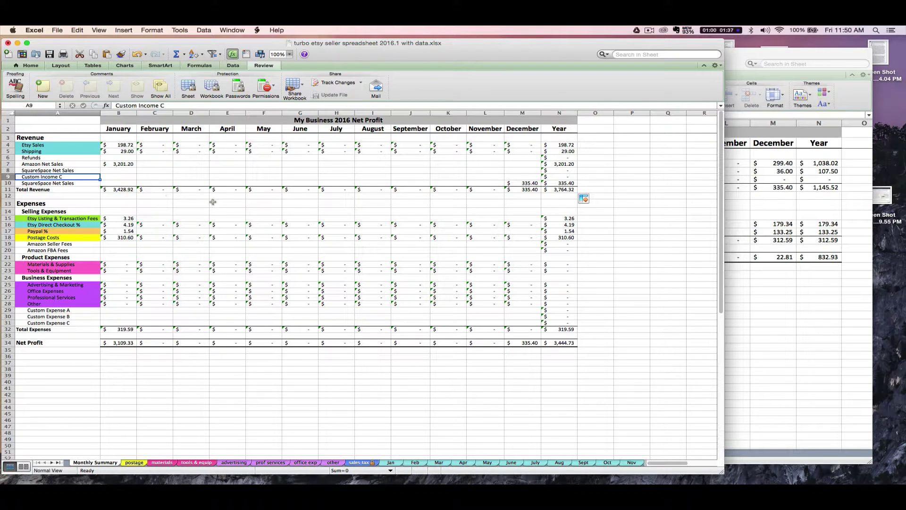
click(516, 231)
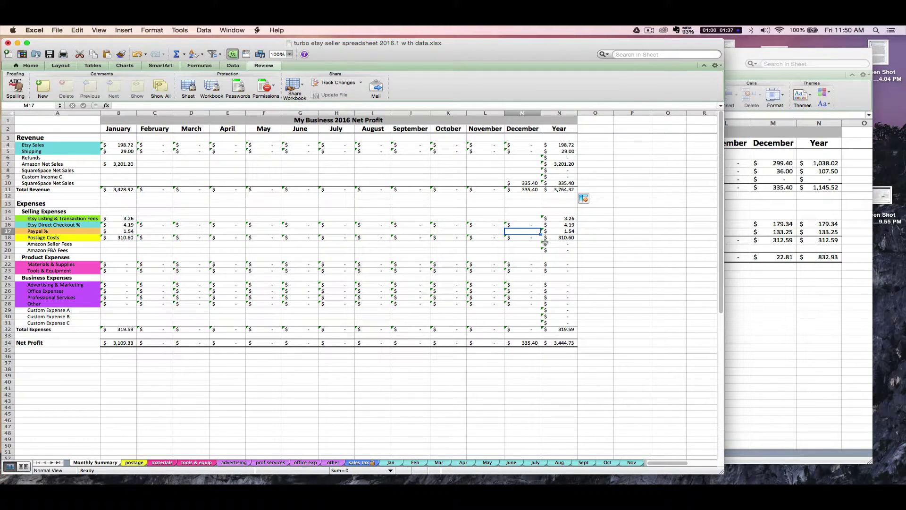
text(133.25)
key(Return)
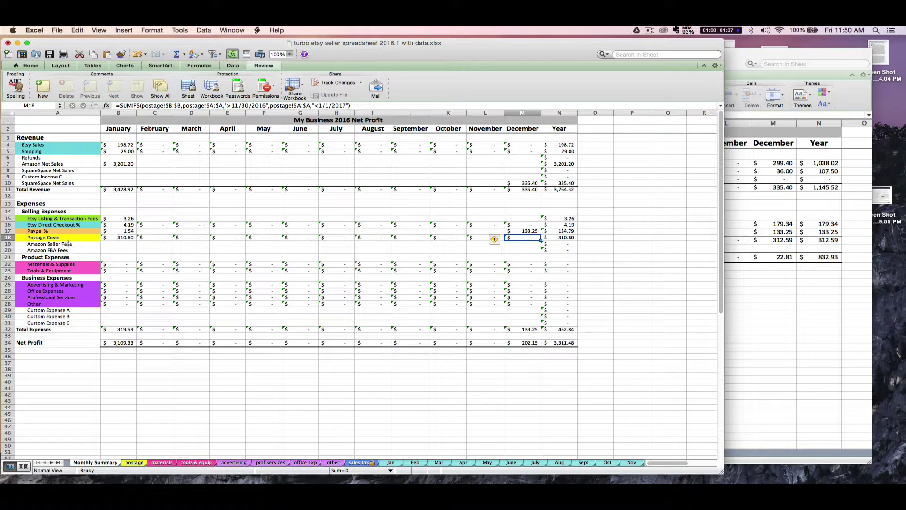
Step: Relabel the Amazon Seller Fees row under Selling Expenses as Stripe Fees
click(55, 244)
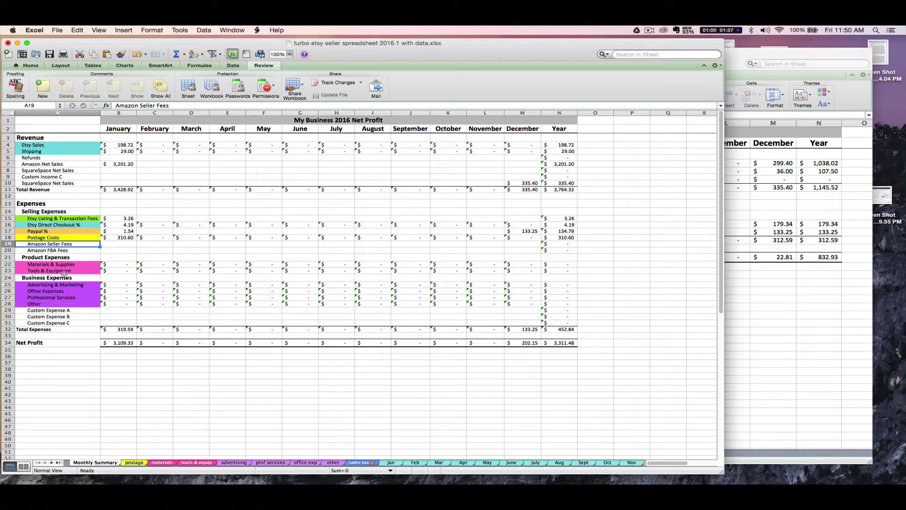
text(Squar)
key(BackSpace)
key(BackSpace)
text(tripe Fees)
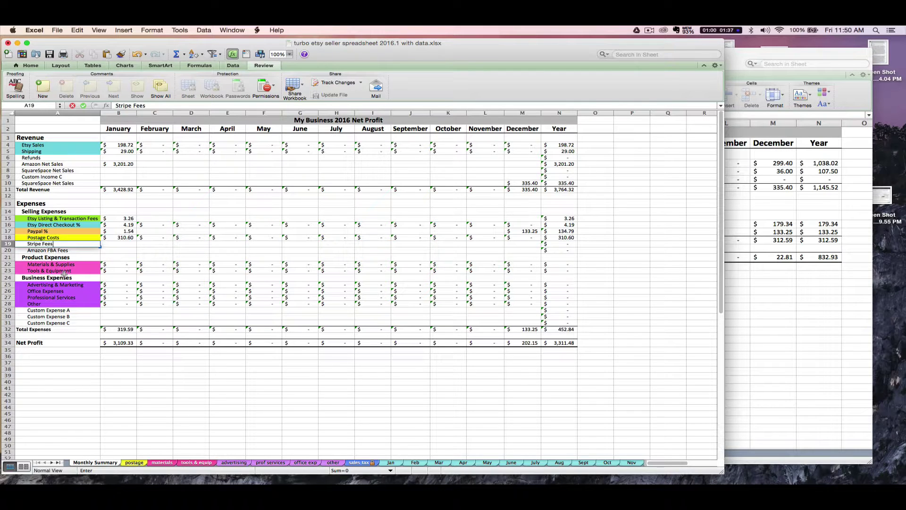
key(Right)
Step: Enter 179.34 as the December Stripe Fees under Selling Expenses
key(Right)
key(Right)
key(Right)
key(Right)
key(Right)
key(Right)
key(Right)
key(Right)
key(Right)
key(Right)
key(Right)
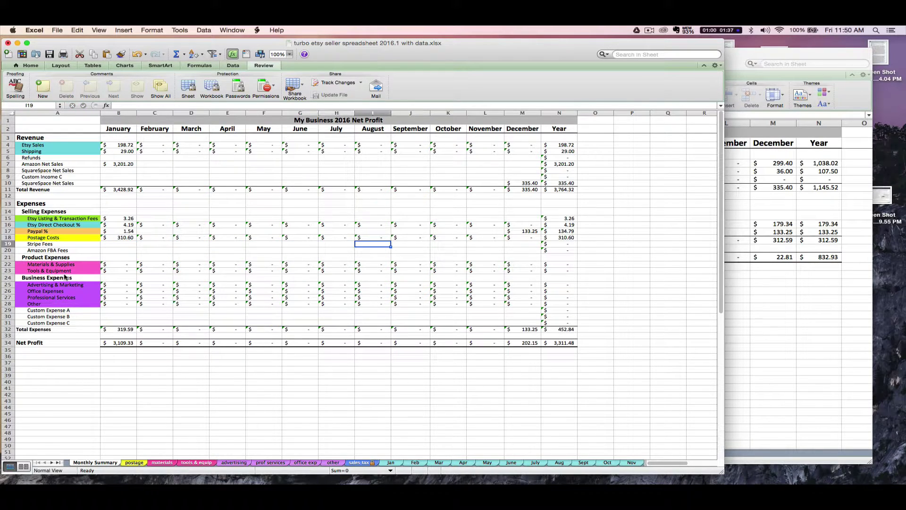
text(179.34)
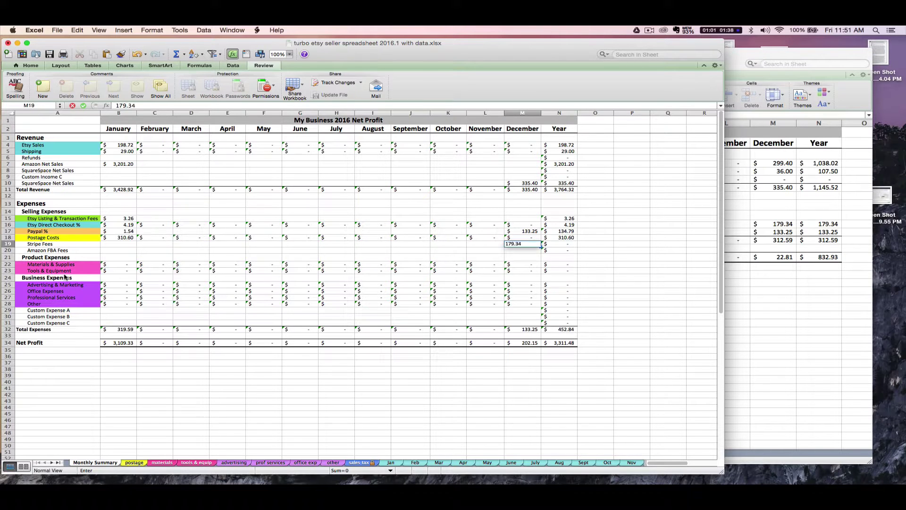
key(Return)
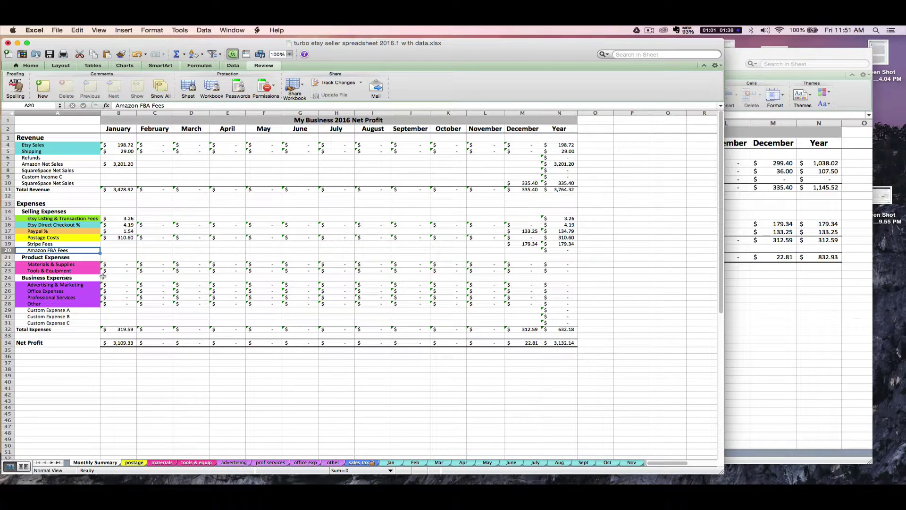
Step: Insert a blank row above Amazon FBA Fees in the Selling Expenses section
click(7, 250)
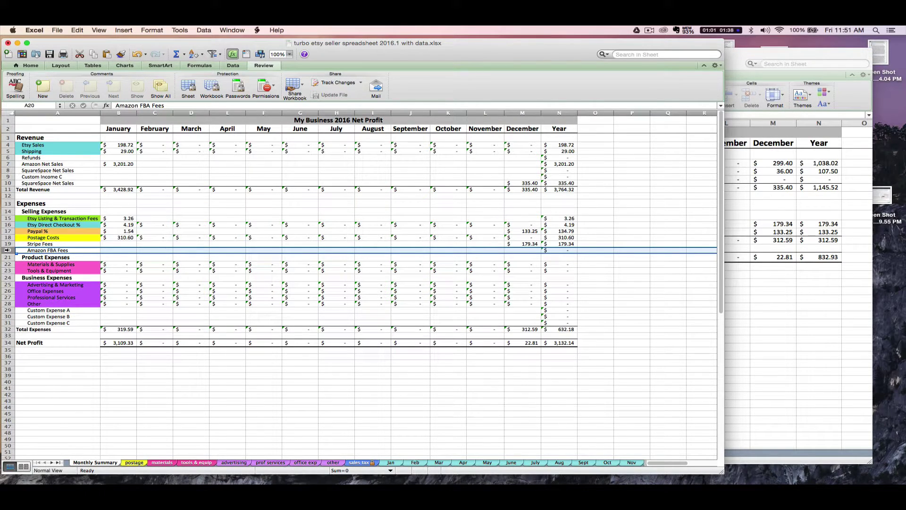
right_click(7, 250)
click(26, 291)
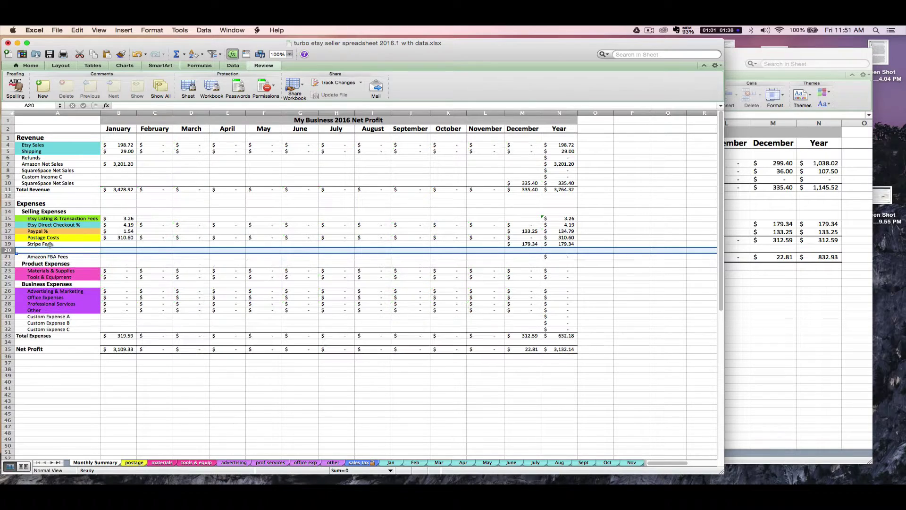
Step: Label the new row Stripe Fees and fill the Year SUM formula from N19 down into N20
click(50, 249)
text(Stripe Fees)
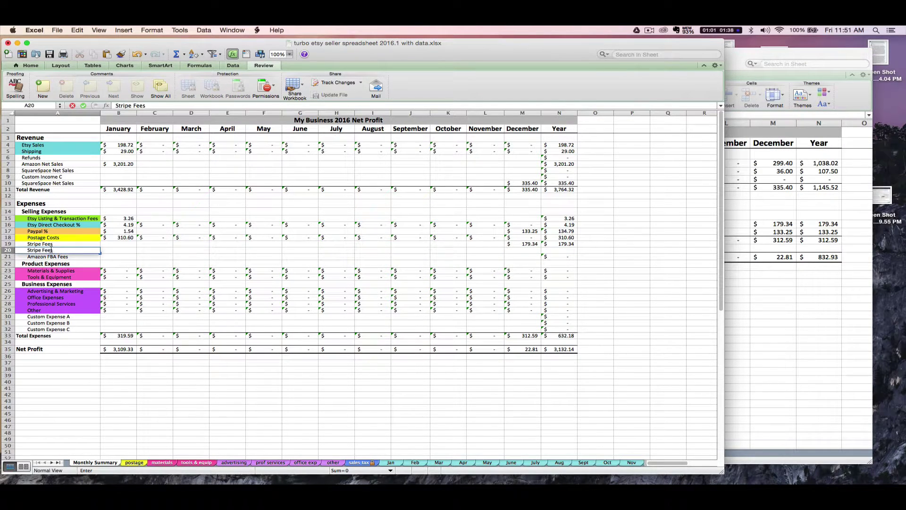
key(Tab)
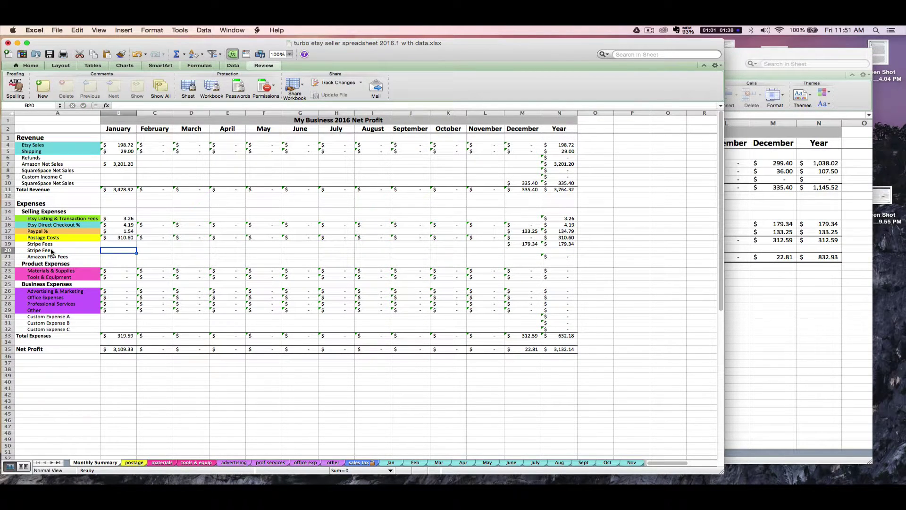
click(566, 241)
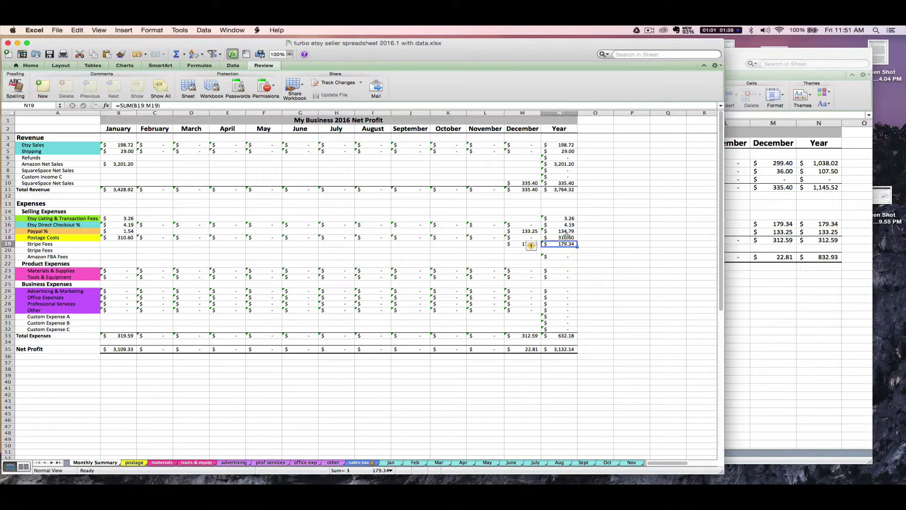
drag(577, 246, 577, 255)
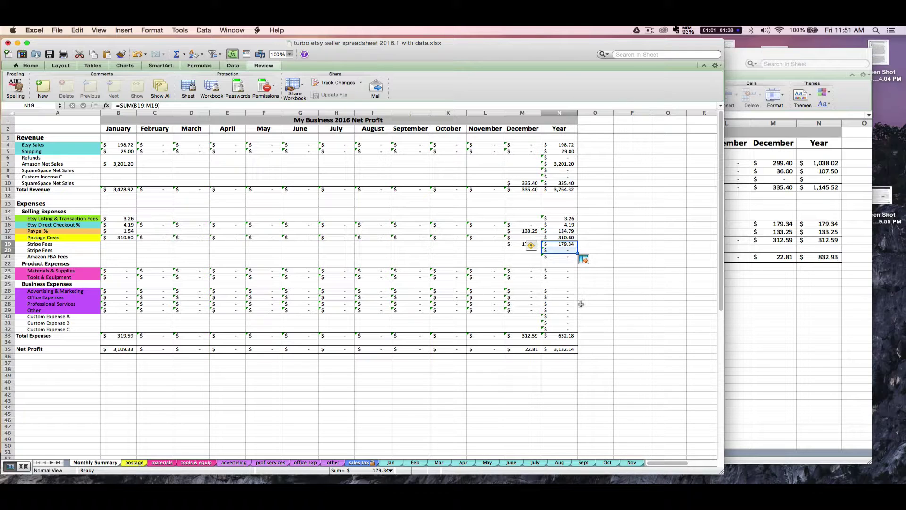
Step: Switch to squarespace import with data.xlsx and examine its state sales tax sheet
click(787, 250)
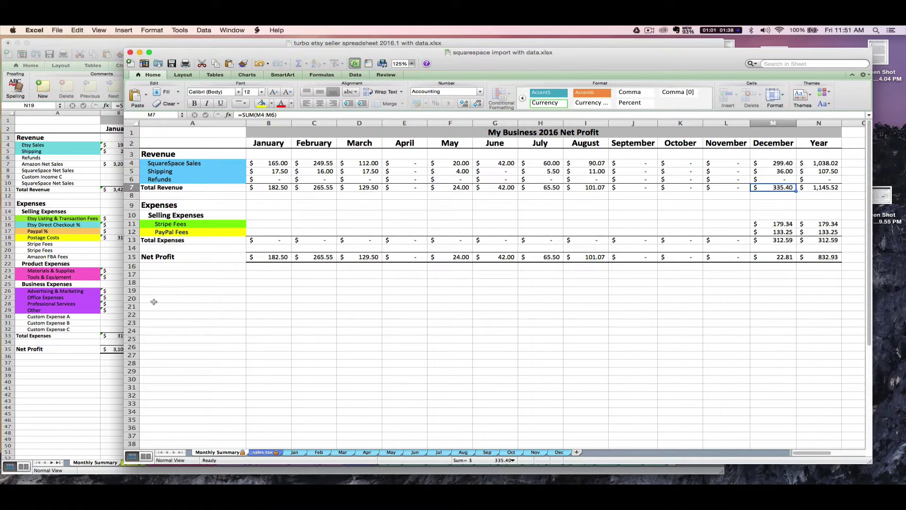
click(220, 364)
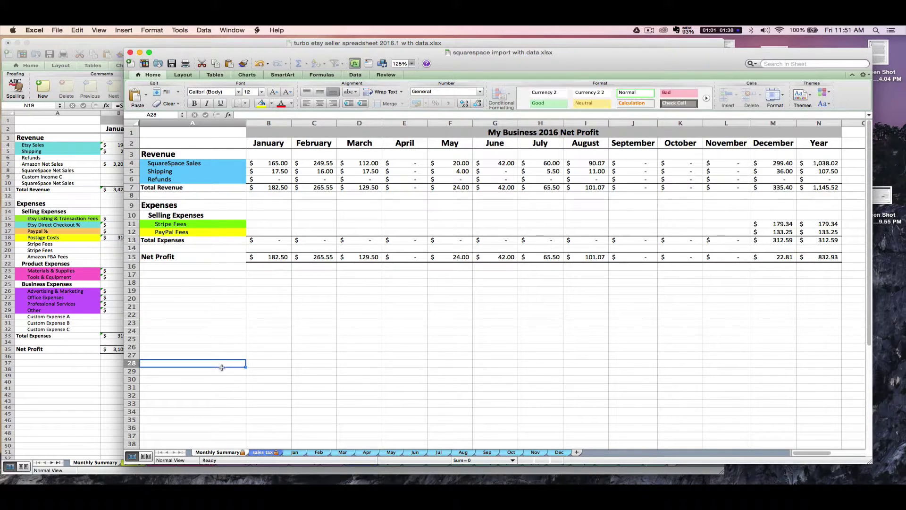
click(263, 452)
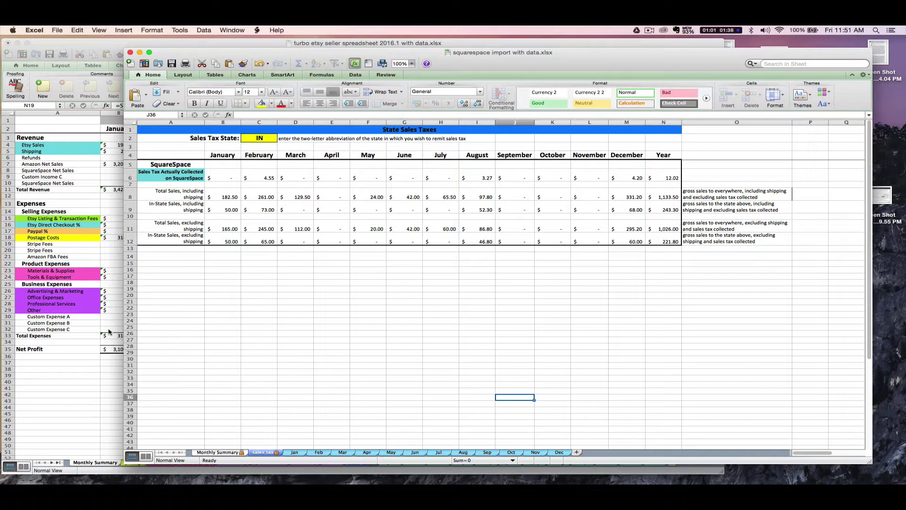
Step: On the sales tax sheet of the turbo etsy seller spreadsheet, enter the label SquareSales sales in A19 below Amazon AL sales
click(84, 346)
click(368, 462)
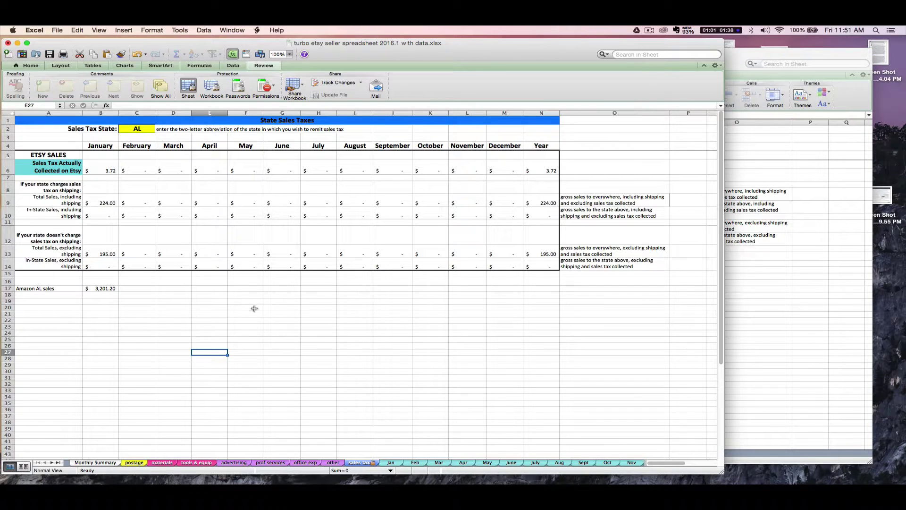
click(36, 302)
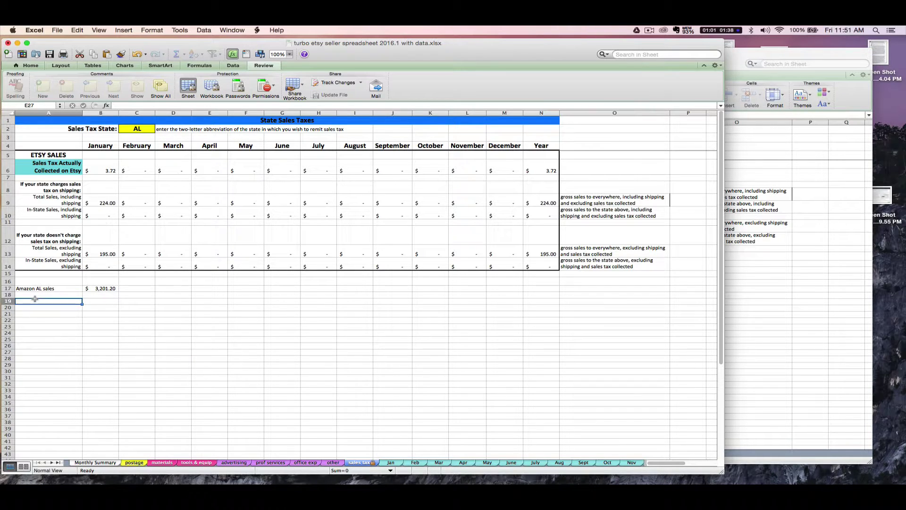
text(Sq)
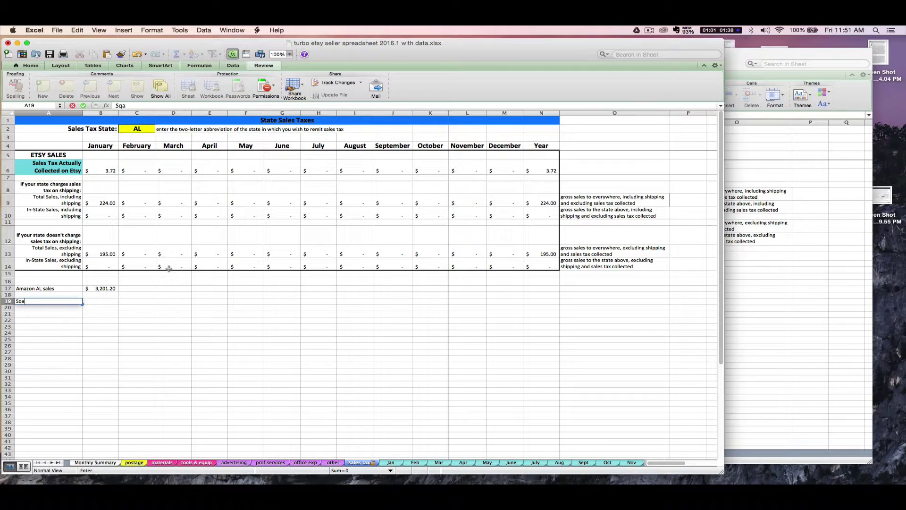
text(uareSales sales)
key(Right)
key(Right)
key(Right)
key(Right)
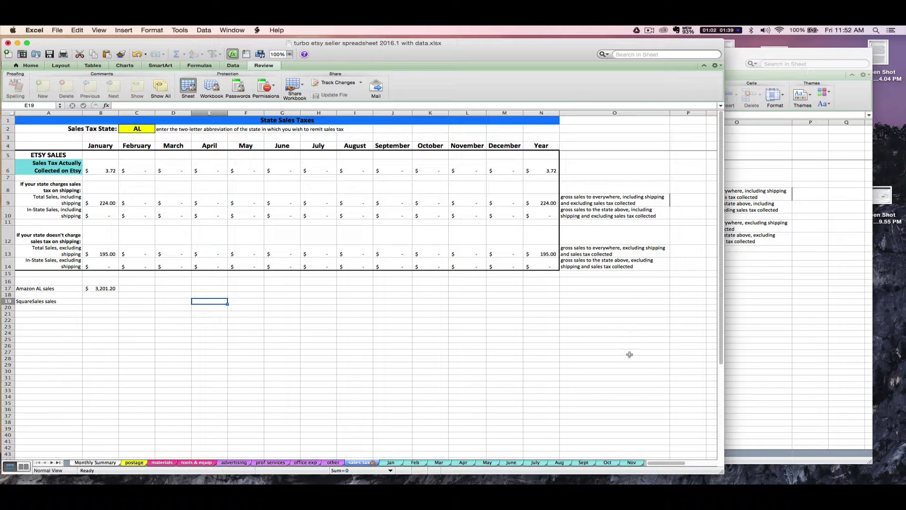
Step: Return to the Monthly Summary sheet of squarespace import with data.xlsx and save the workbook
click(740, 368)
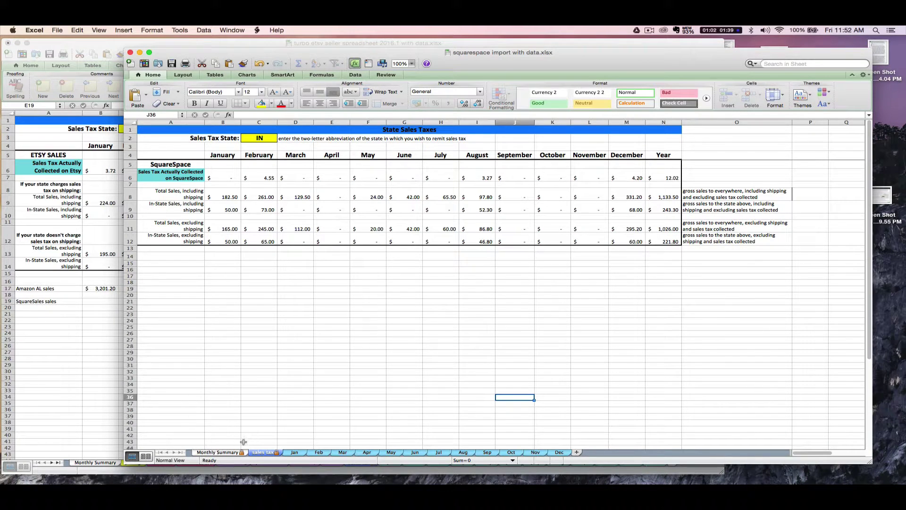
click(225, 452)
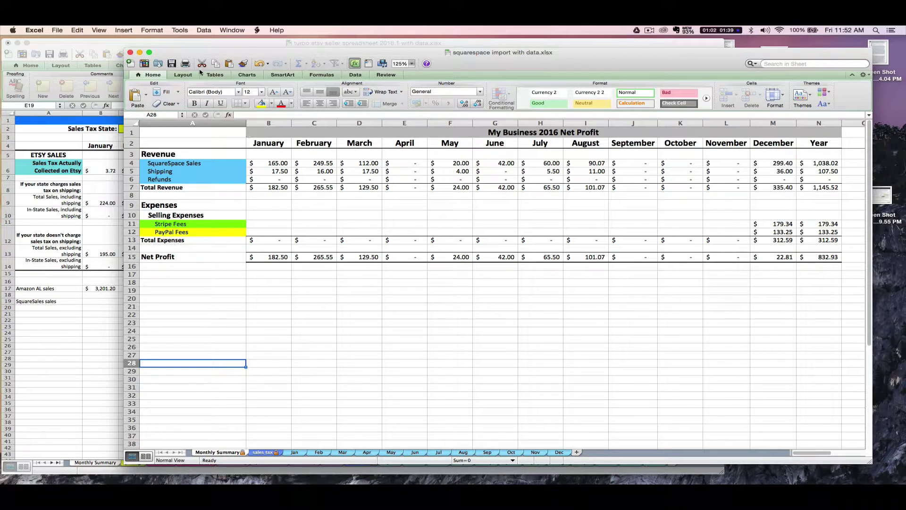
click(173, 64)
Step: Compare the Monthly Summary sheets of the turbo etsy seller spreadsheet and squarespace import with data.xlsx
click(110, 415)
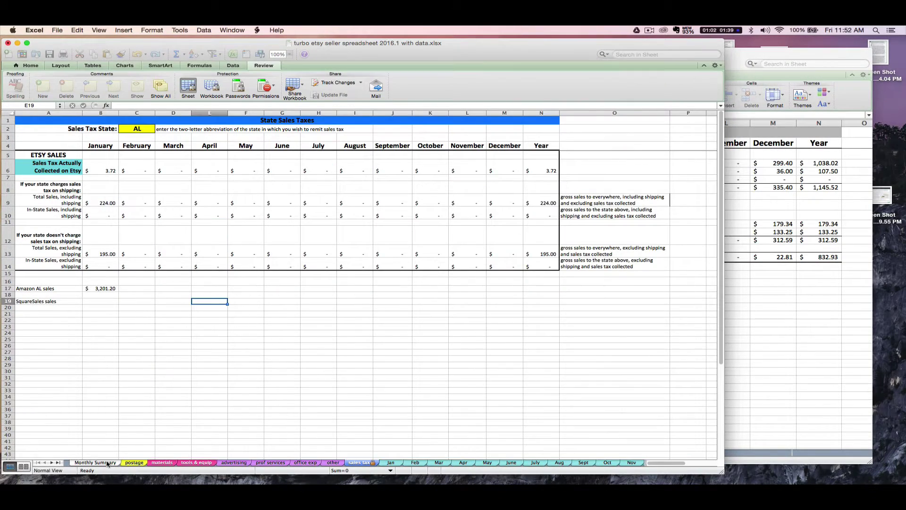
click(108, 463)
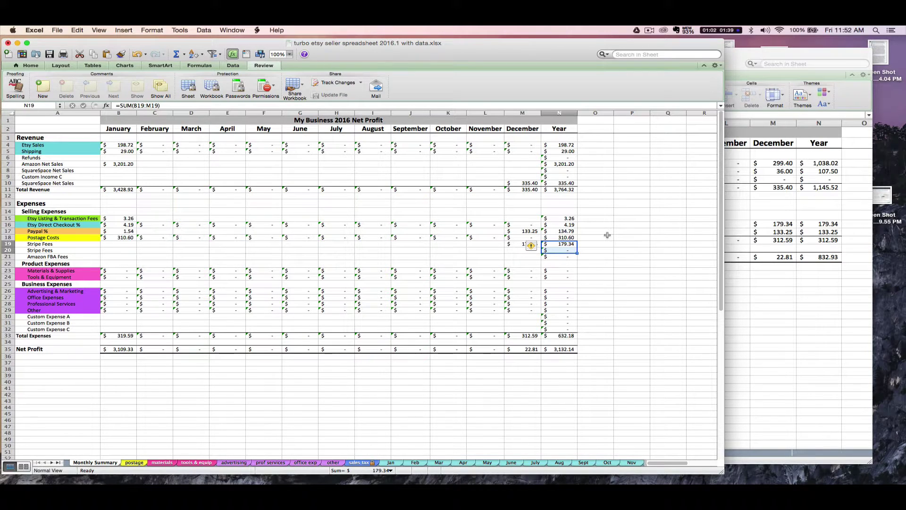
click(780, 224)
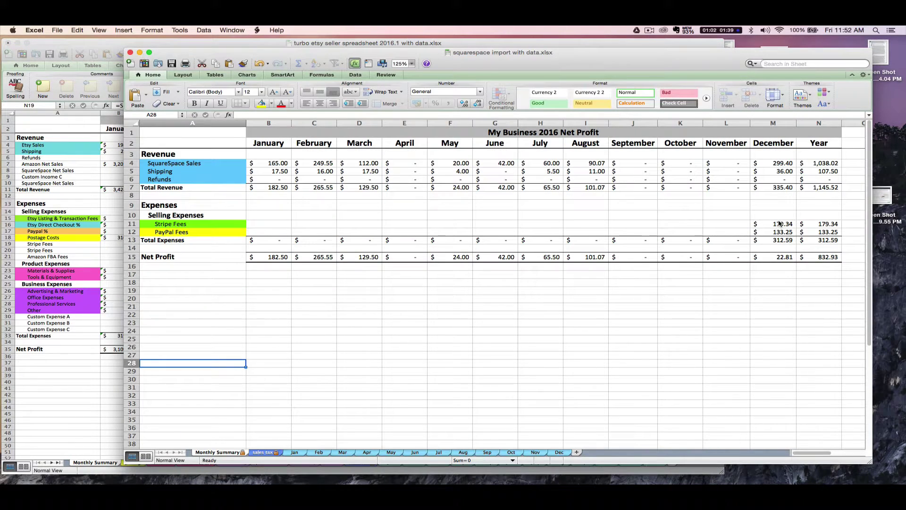